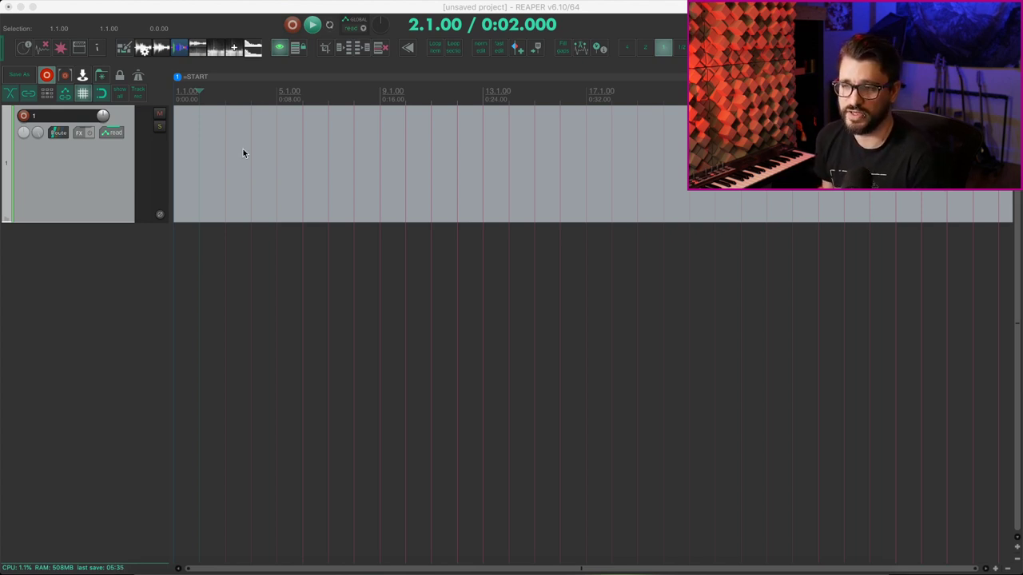
# Open Render to File and its Render Metadata editor
pyautogui.click(84, 74)
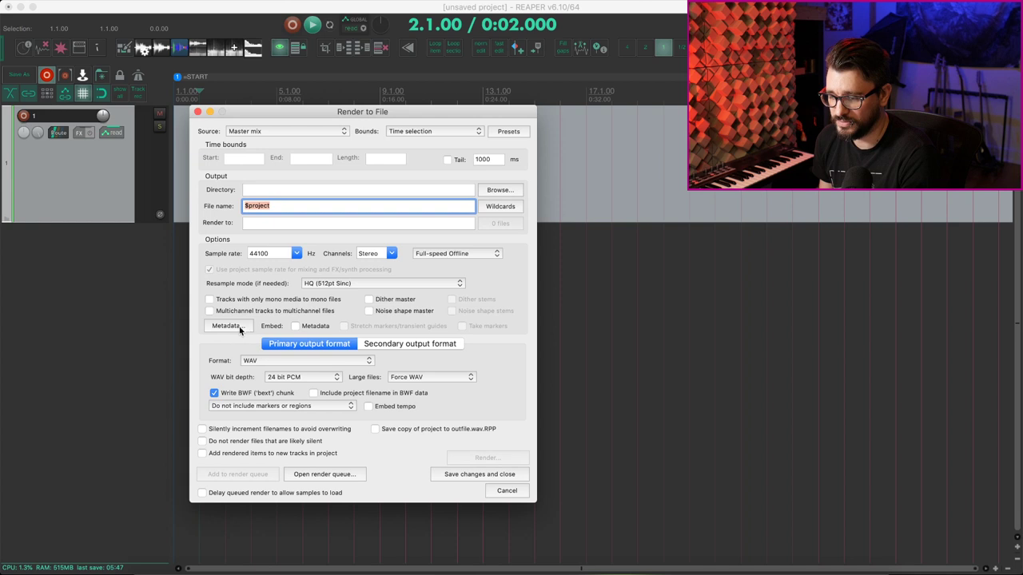
pyautogui.click(226, 326)
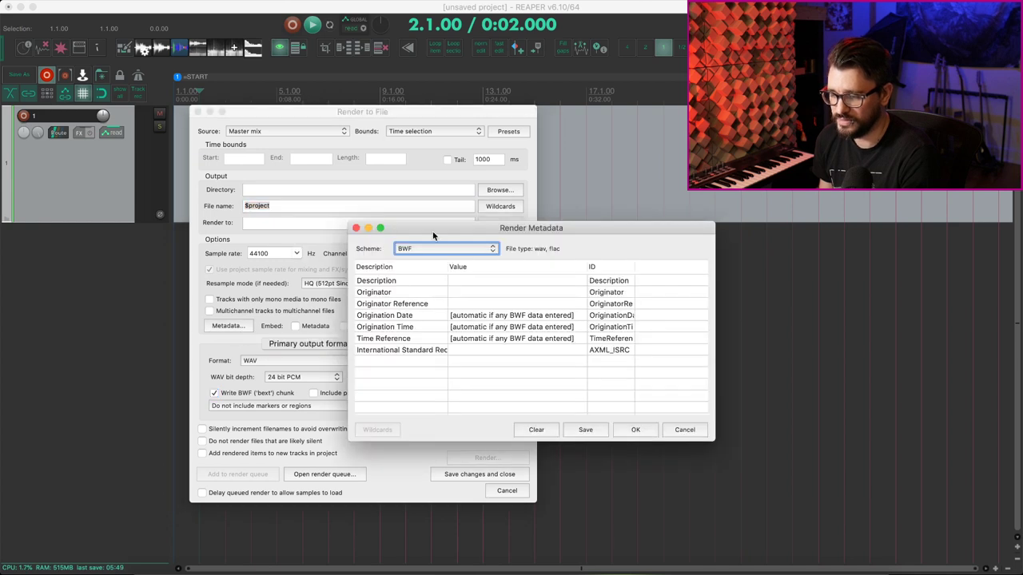
pyautogui.click(120, 17)
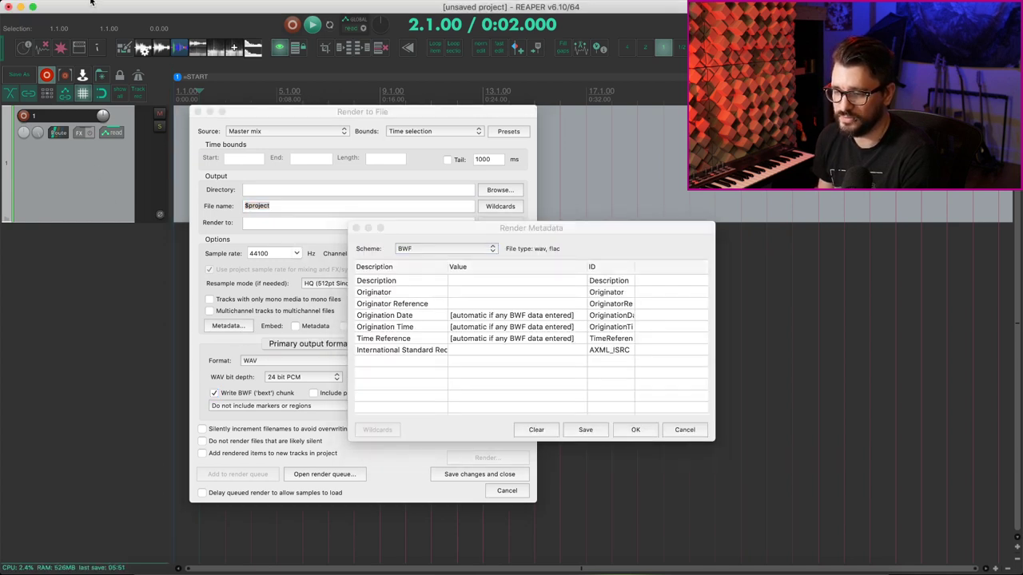
# Look at the batch file/item converter, then insert a wildcard into a metadata value
pyautogui.click(94, 1)
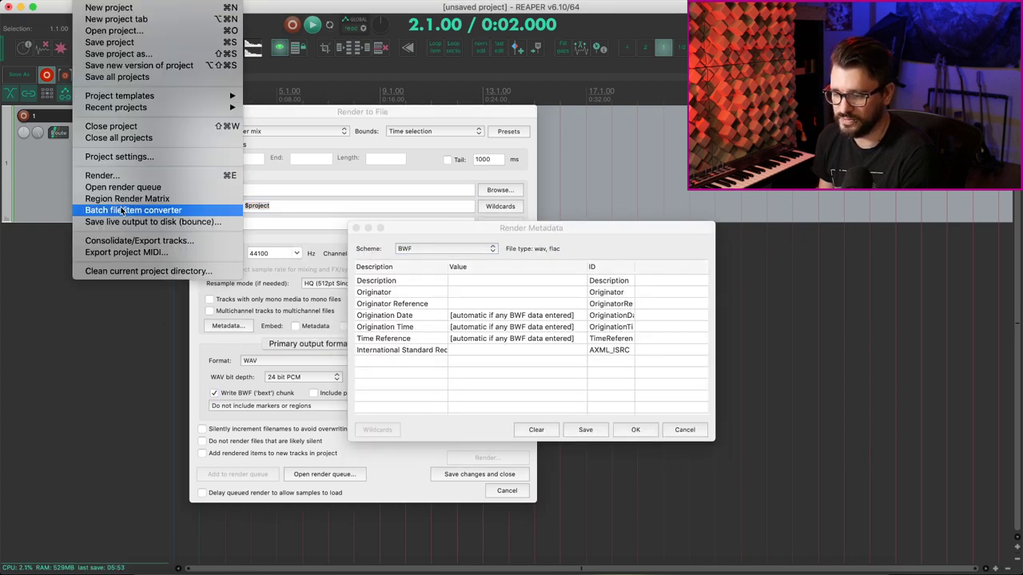
pyautogui.click(128, 212)
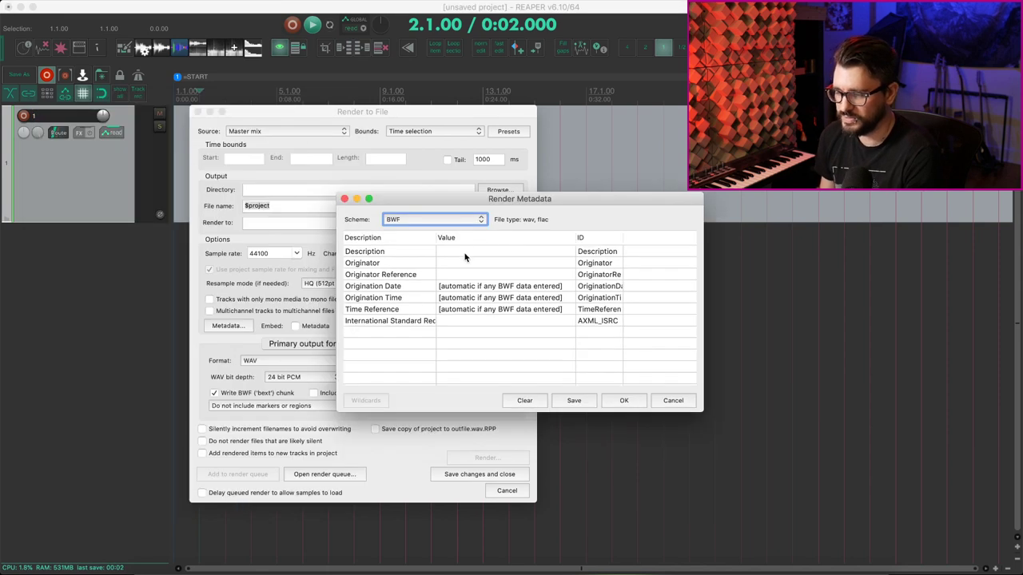
pyautogui.doubleClick(464, 254)
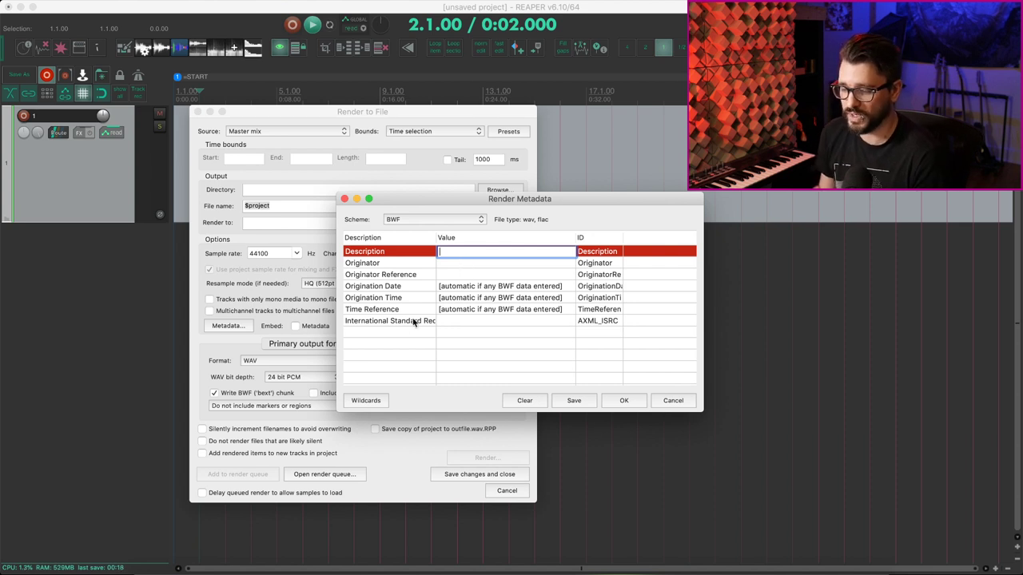
pyautogui.click(374, 405)
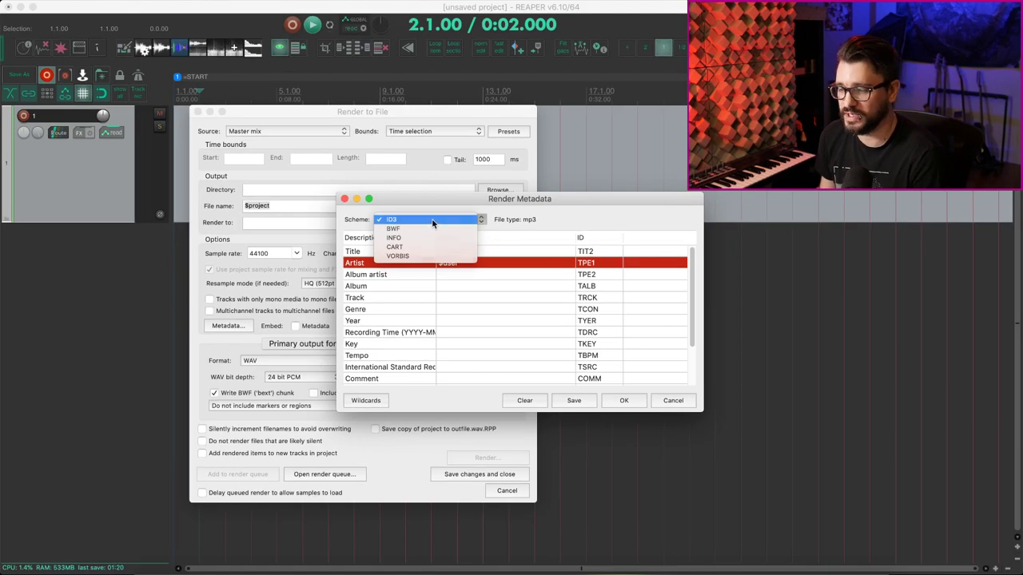
# Keep the ID3 scheme, scroll through all its tags, and cancel the Image file browser
pyautogui.click(432, 220)
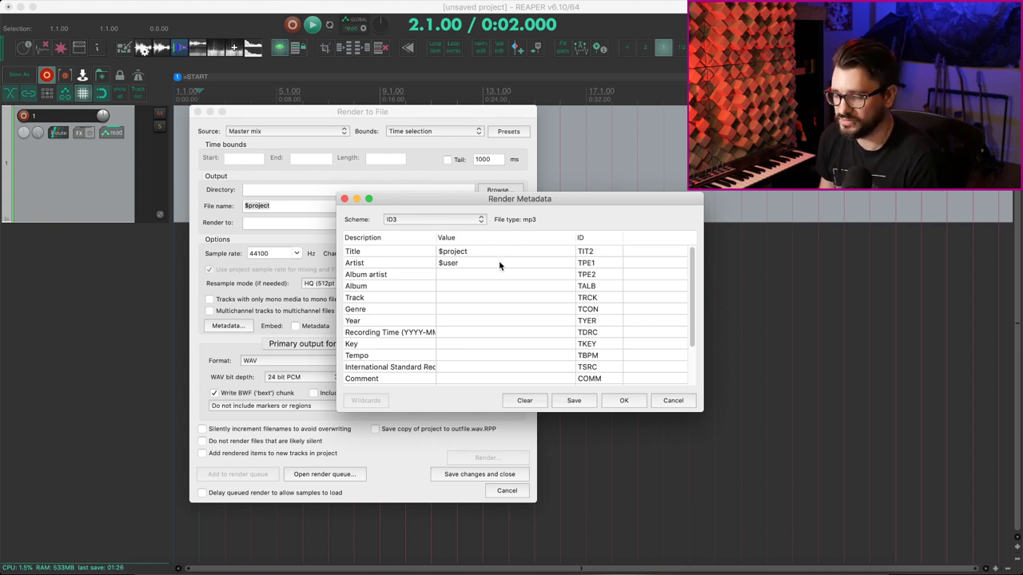
pyautogui.scroll(-1, 496, 272)
pyautogui.scroll(-1, 483, 284)
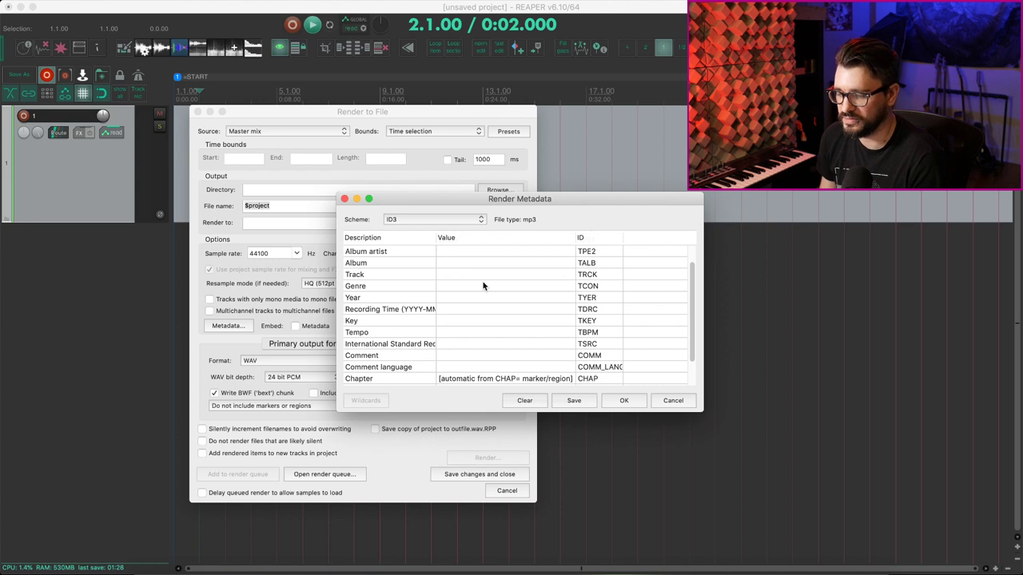
pyautogui.scroll(-1, 483, 286)
pyautogui.scroll(-1, 483, 286)
pyautogui.scroll(-1, 482, 285)
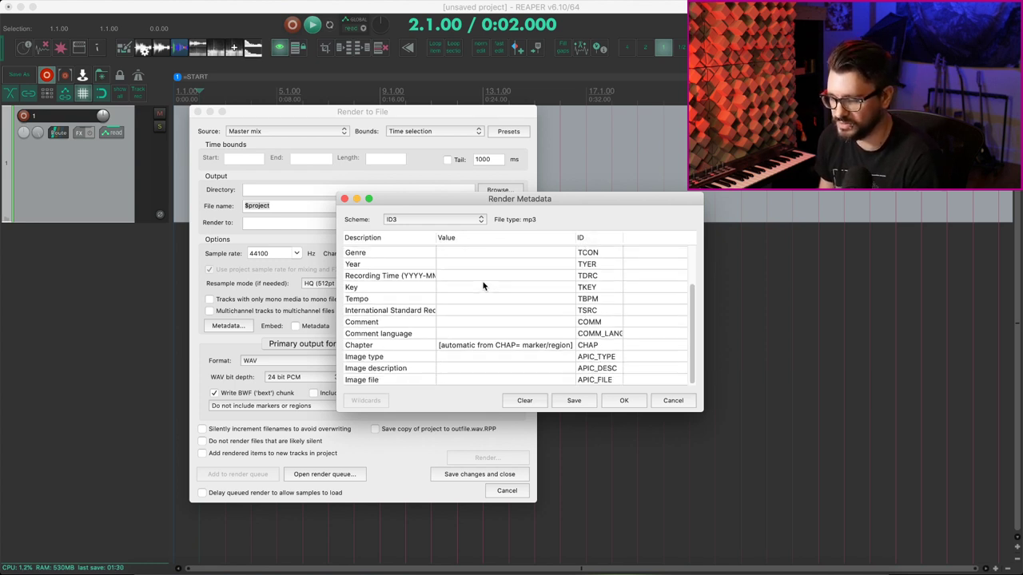
pyautogui.doubleClick(469, 380)
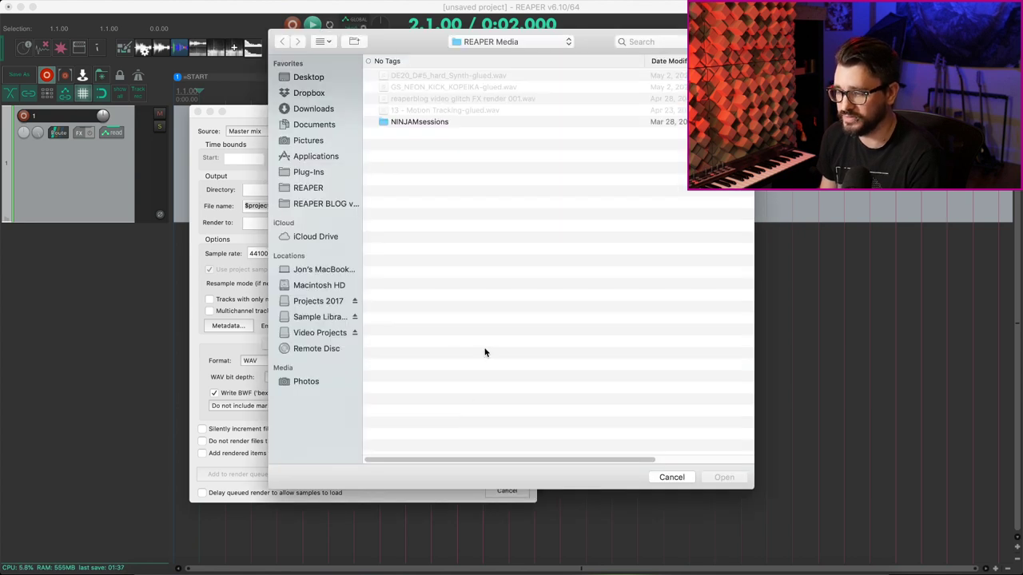
pyautogui.click(673, 478)
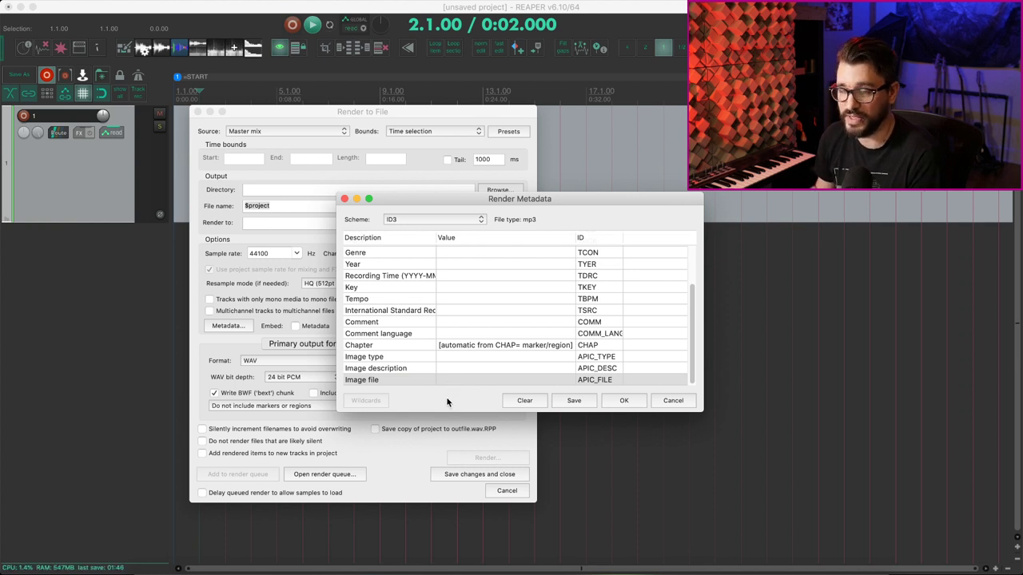
# Switch the metadata scheme to CART, then BWF, and save the metadata settings
pyautogui.click(444, 221)
pyautogui.click(445, 223)
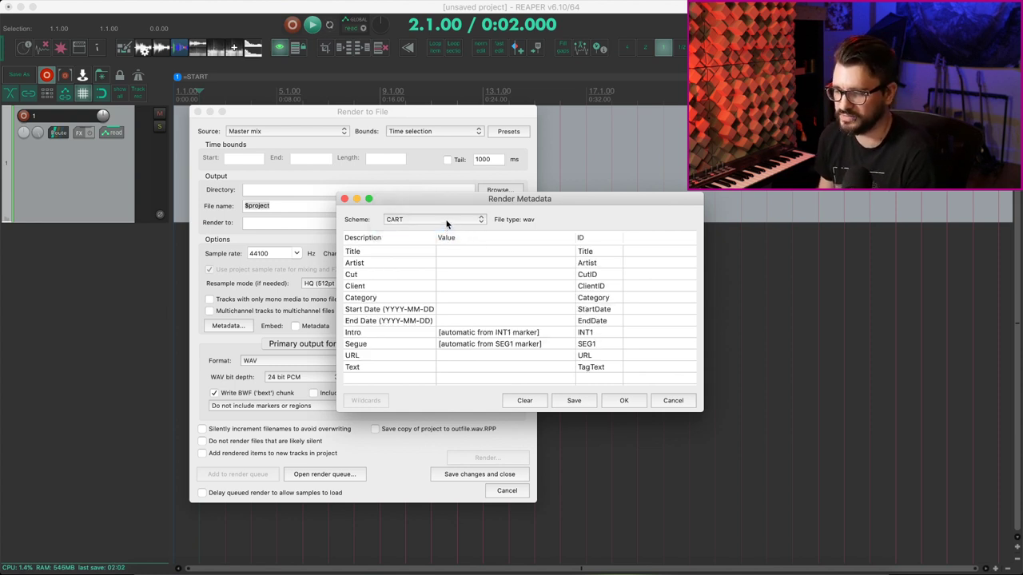
pyautogui.click(446, 220)
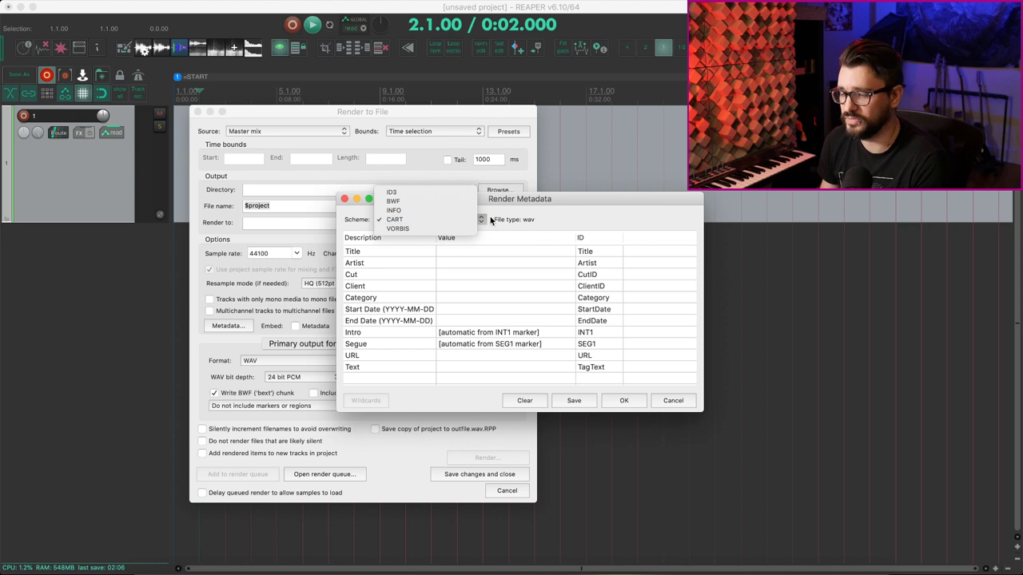
pyautogui.click(512, 221)
pyautogui.click(475, 220)
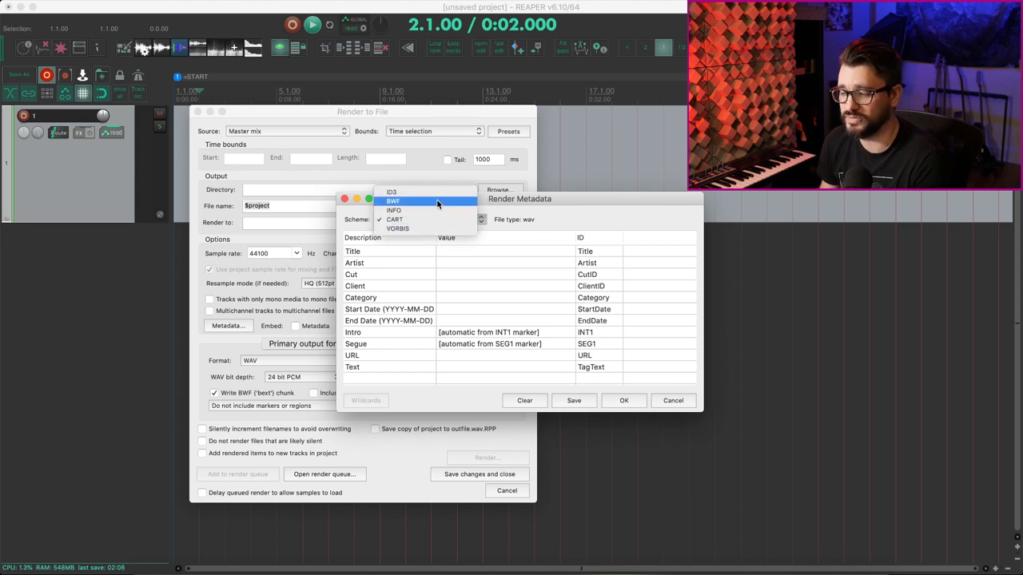
pyautogui.click(437, 202)
pyautogui.click(432, 220)
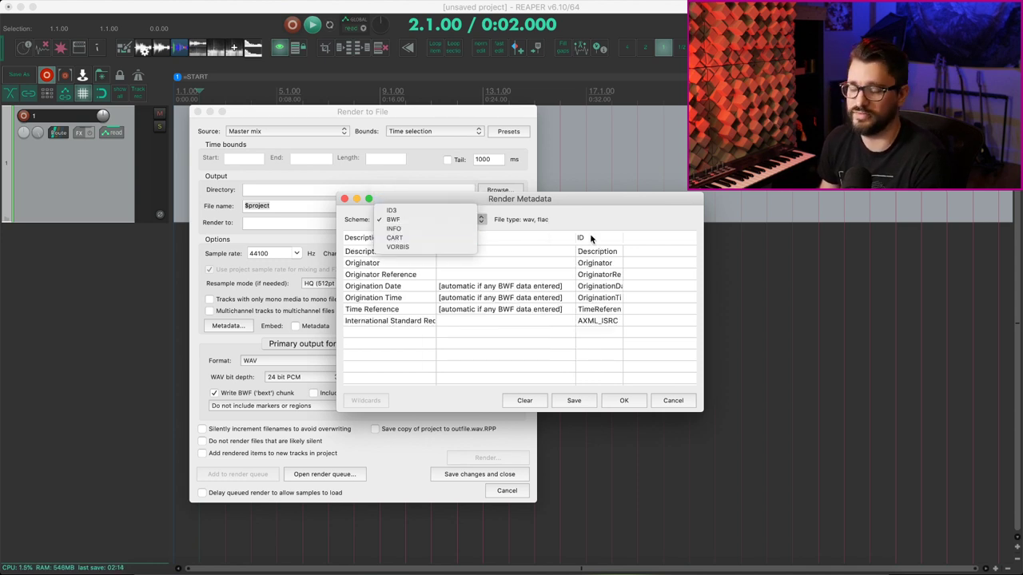
pyautogui.click(583, 208)
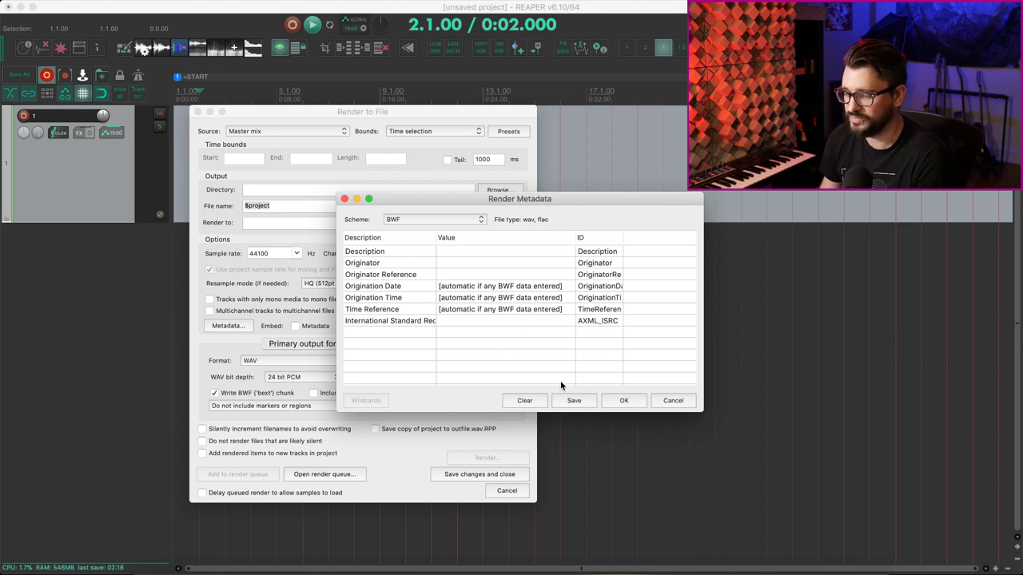
pyautogui.click(572, 402)
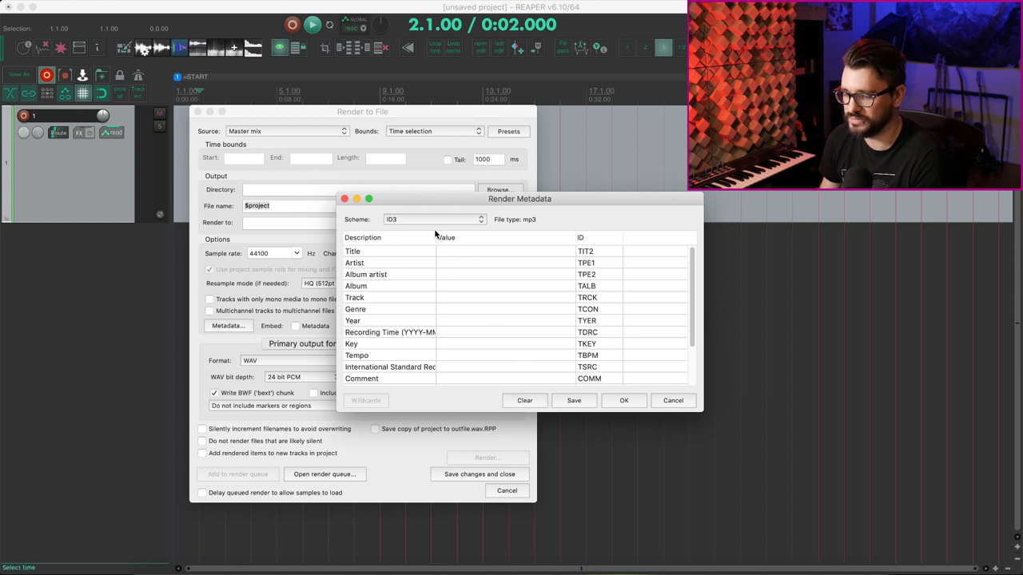
pyautogui.click(578, 402)
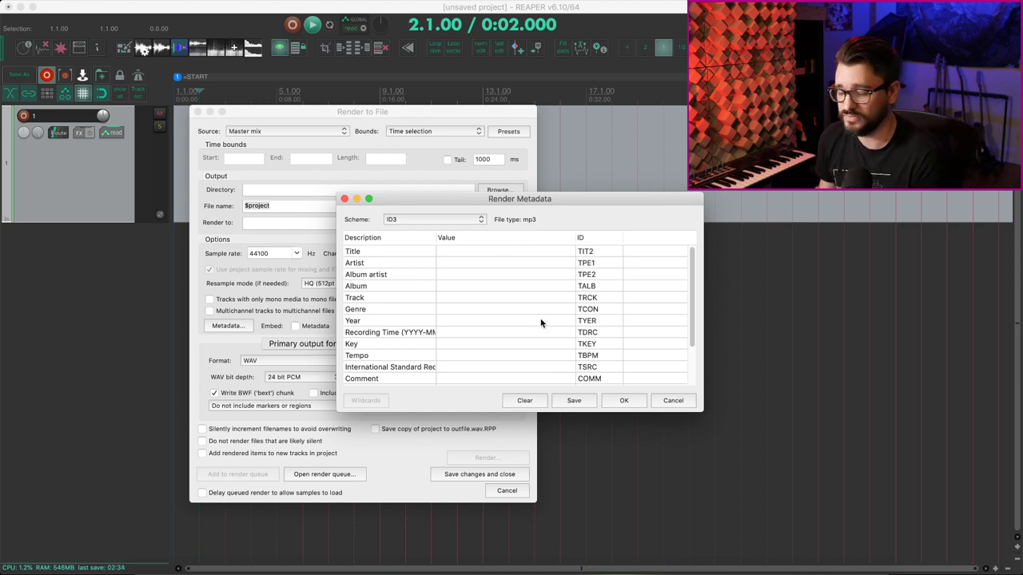
# Close the metadata editor, keeping its settings
pyautogui.click(623, 401)
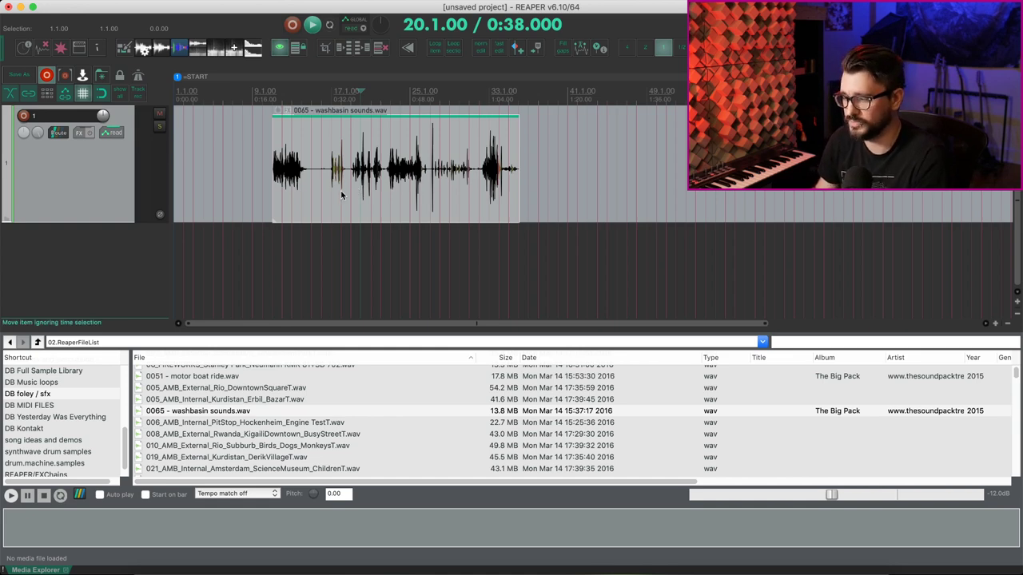
# Open the washbasin item's source properties and highlight its BWF chunk details
pyautogui.rightClick(337, 195)
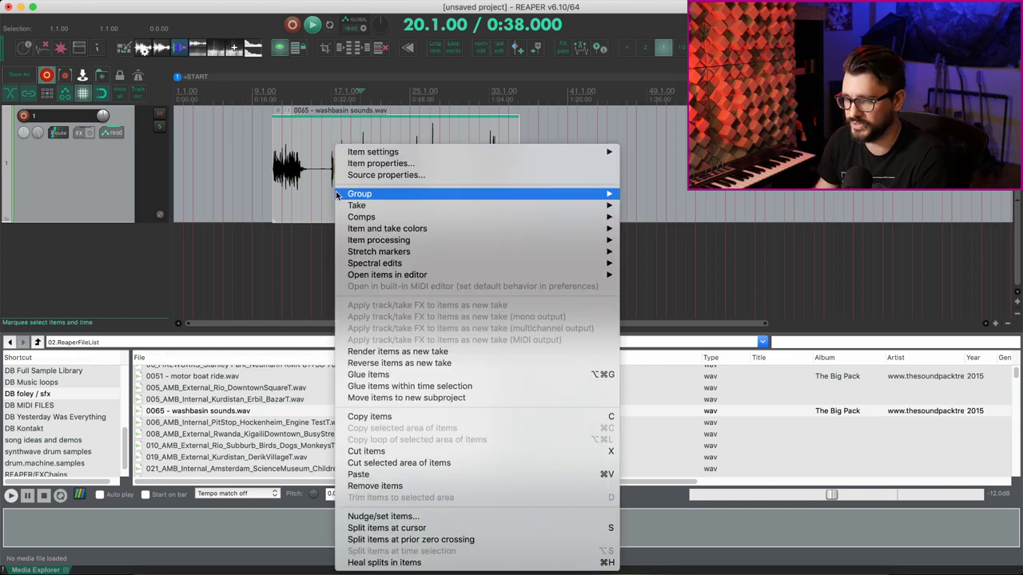
pyautogui.click(384, 175)
pyautogui.scroll(-2, 472, 224)
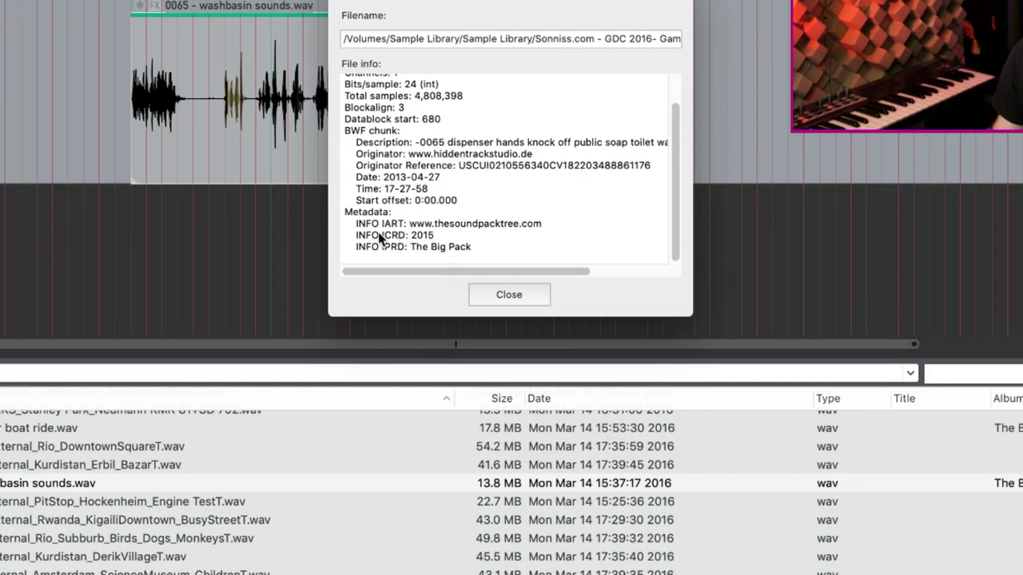
pyautogui.moveTo(350, 130); pyautogui.dragTo(461, 202)
pyautogui.click(488, 209)
# Highlight the BWF originator, date and time lines, then the INFO ICRD and IPRD lines
pyautogui.moveTo(489, 167)
pyautogui.mouseDown()
pyautogui.moveTo(493, 195)
pyautogui.moveTo(624, 180)
pyautogui.mouseUp()
pyautogui.click(491, 185)
pyautogui.click(599, 217)
pyautogui.doubleClick(469, 178)
pyautogui.moveTo(464, 189)
pyautogui.mouseDown()
pyautogui.moveTo(441, 200)
pyautogui.moveTo(367, 168)
pyautogui.moveTo(377, 148)
pyautogui.mouseUp()
pyautogui.click(379, 152)
pyautogui.moveTo(521, 266)
pyautogui.mouseDown()
pyautogui.moveTo(361, 235)
pyautogui.moveTo(343, 220)
pyautogui.mouseUp()
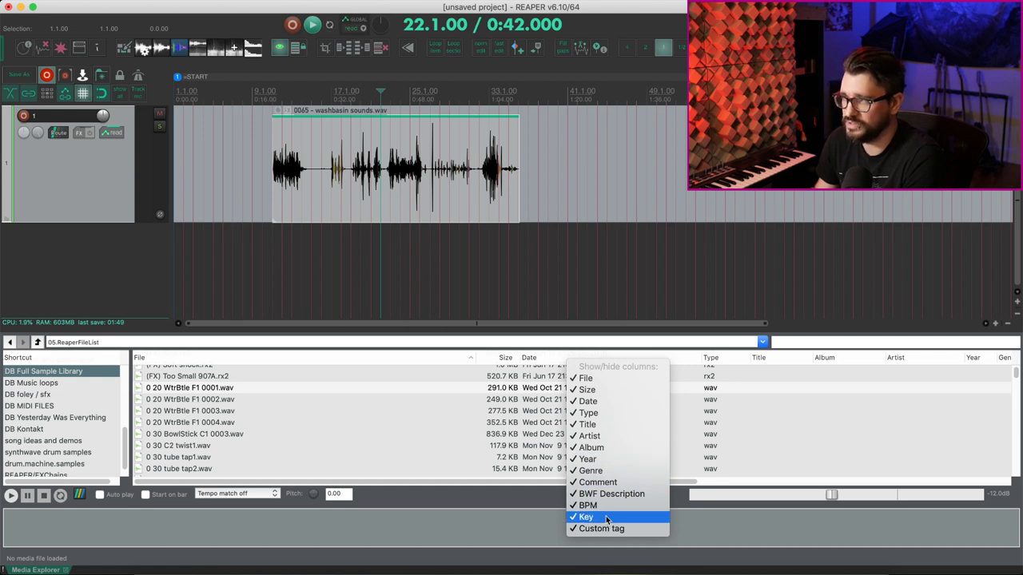
# Dismiss the column menu, scroll to the Key column, and sort the file list by key
pyautogui.click(763, 423)
pyautogui.moveTo(700, 482); pyautogui.dragTo(1013, 482)
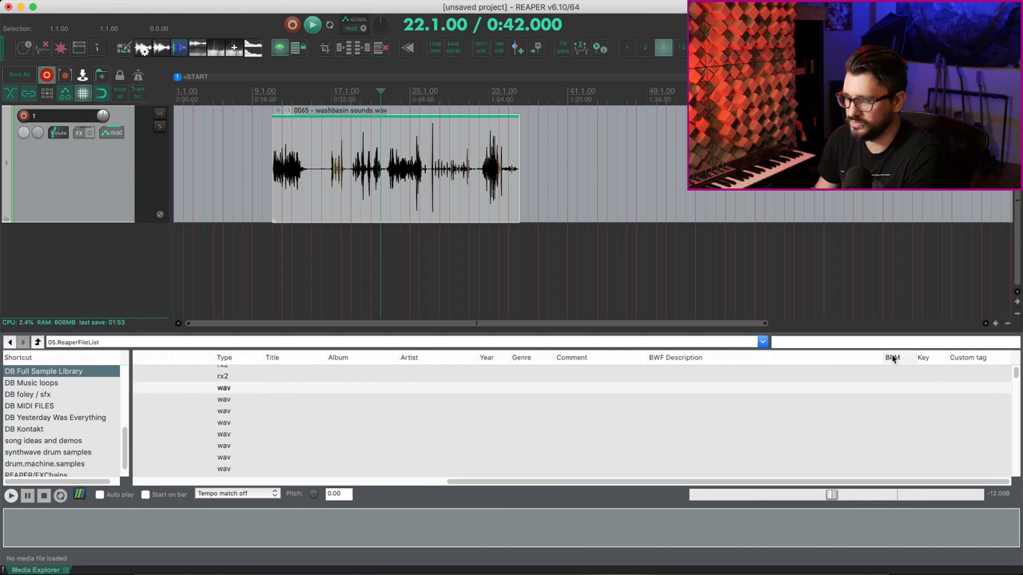
pyautogui.click(921, 358)
pyautogui.click(927, 359)
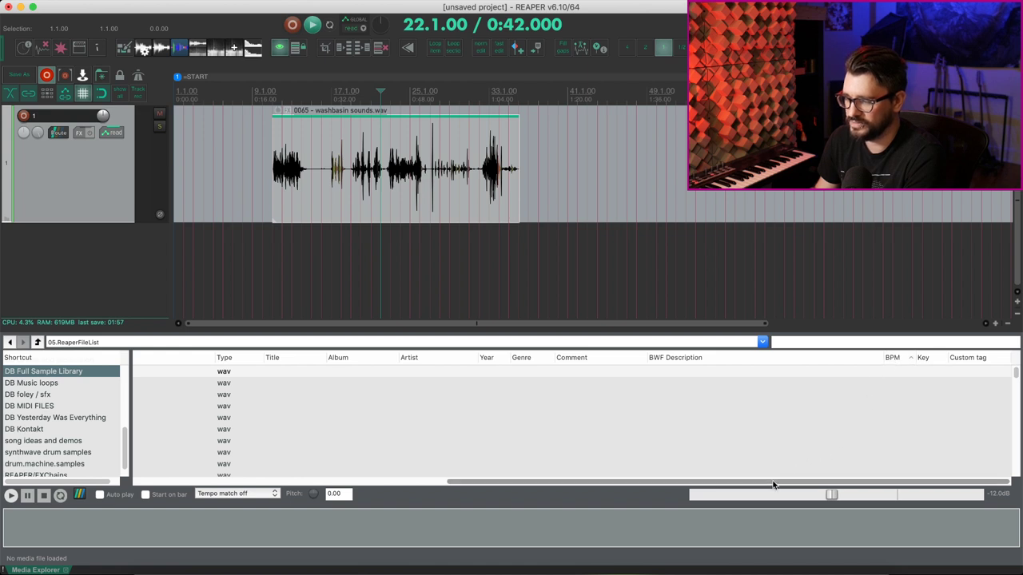
pyautogui.moveTo(636, 481); pyautogui.dragTo(323, 482)
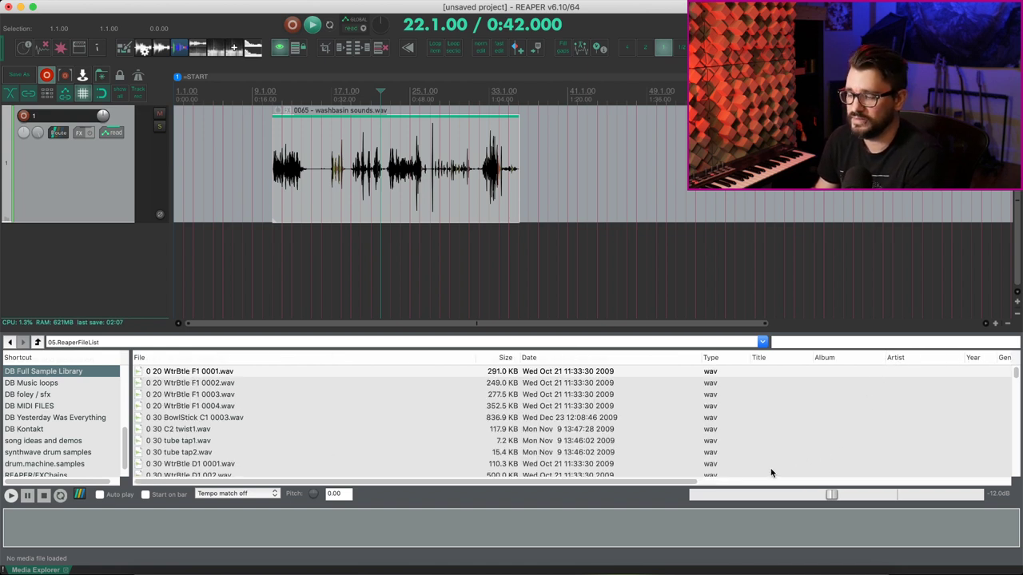
pyautogui.moveTo(685, 483)
pyautogui.mouseDown()
pyautogui.moveTo(700, 483)
pyautogui.moveTo(661, 479)
pyautogui.mouseUp()
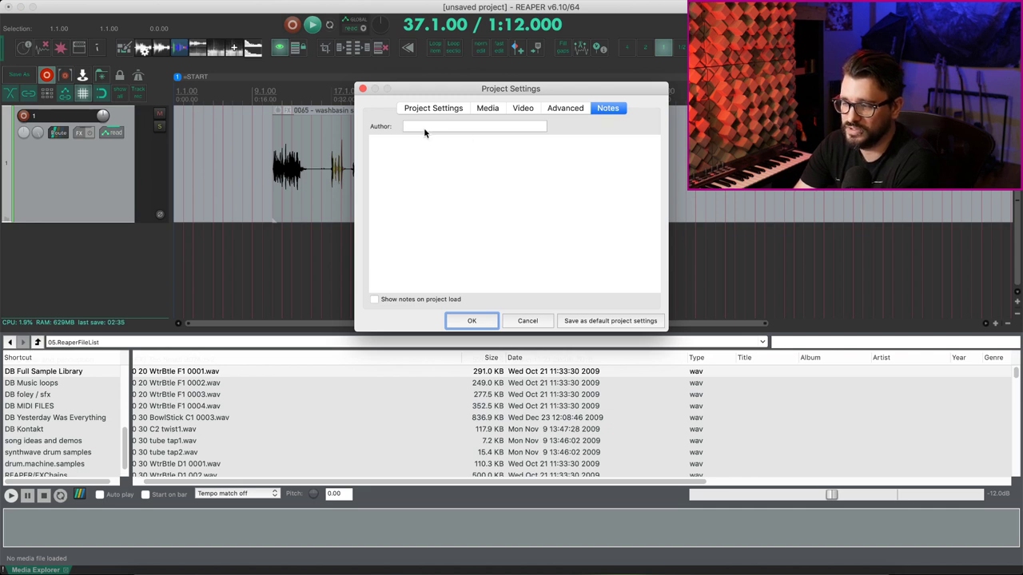
# Enter 'Jon Tidey' as project author, then set the edit position on the washbasin item
pyautogui.click(480, 126)
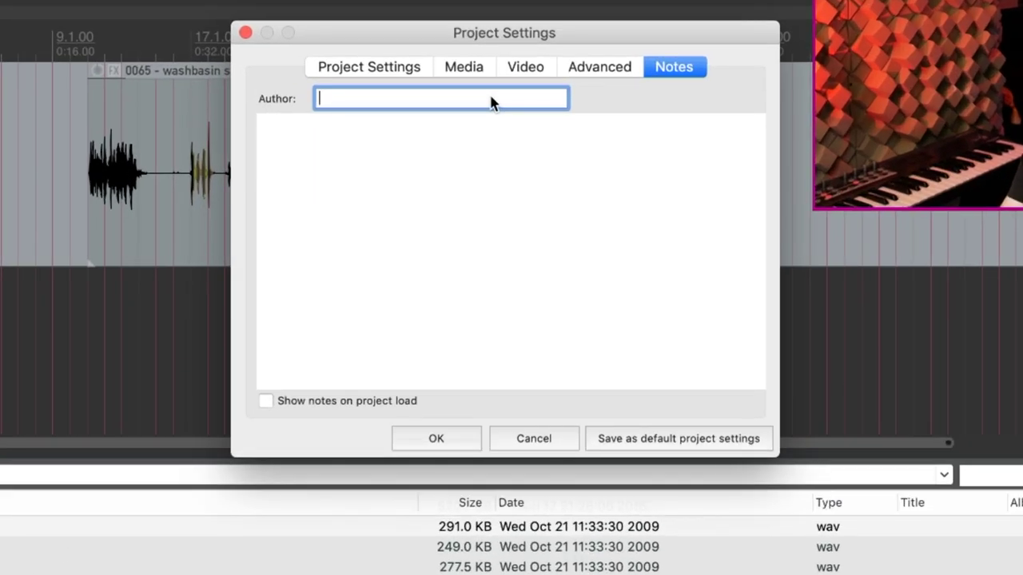
pyautogui.write('Jon Tidey')
pyautogui.click(429, 434)
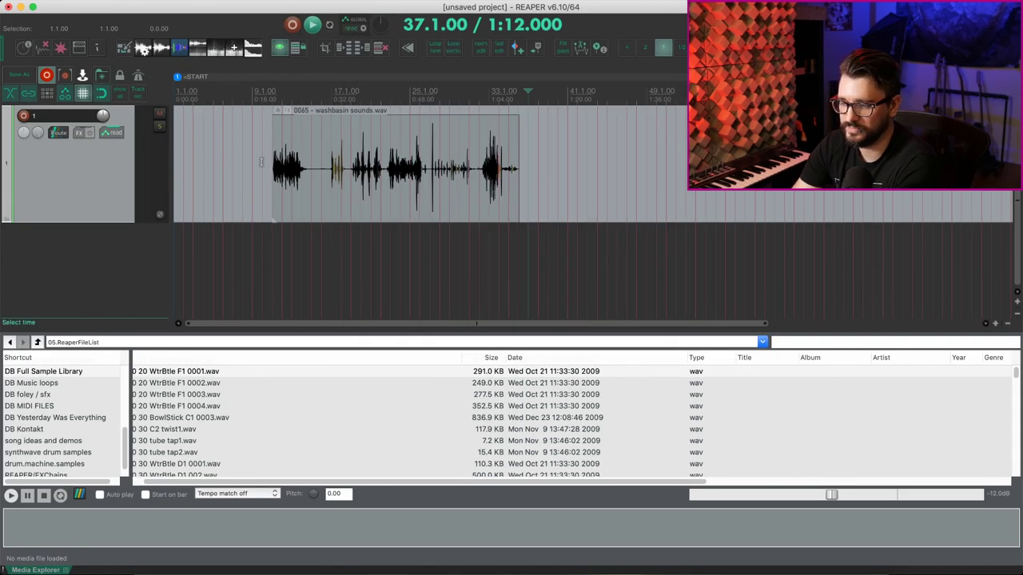
pyautogui.click(350, 168)
# Name the render file $author, check the Title metadata field, then close render and project settings
pyautogui.click(85, 75)
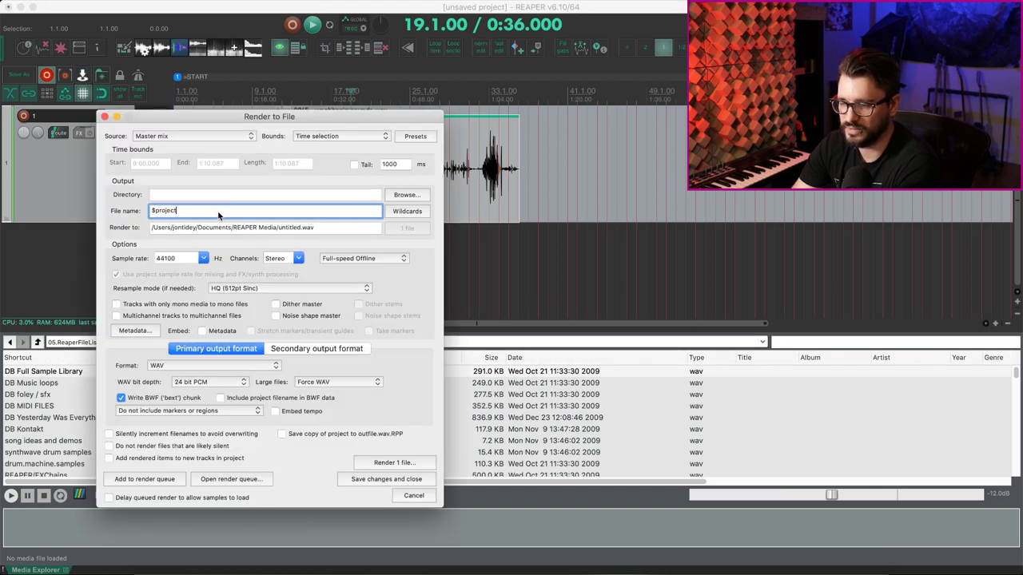
pyautogui.write('$auth')
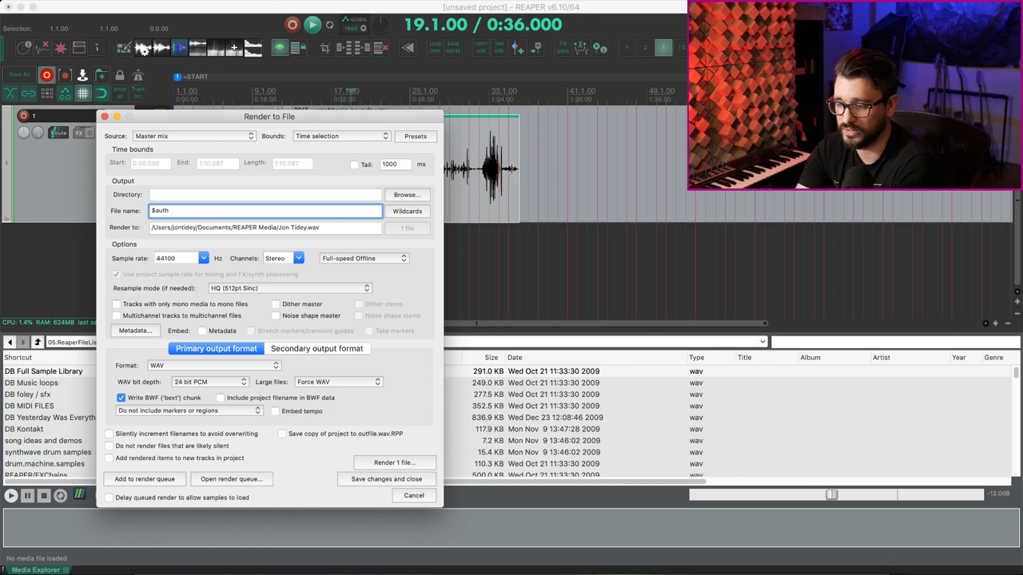
pyautogui.write('or')
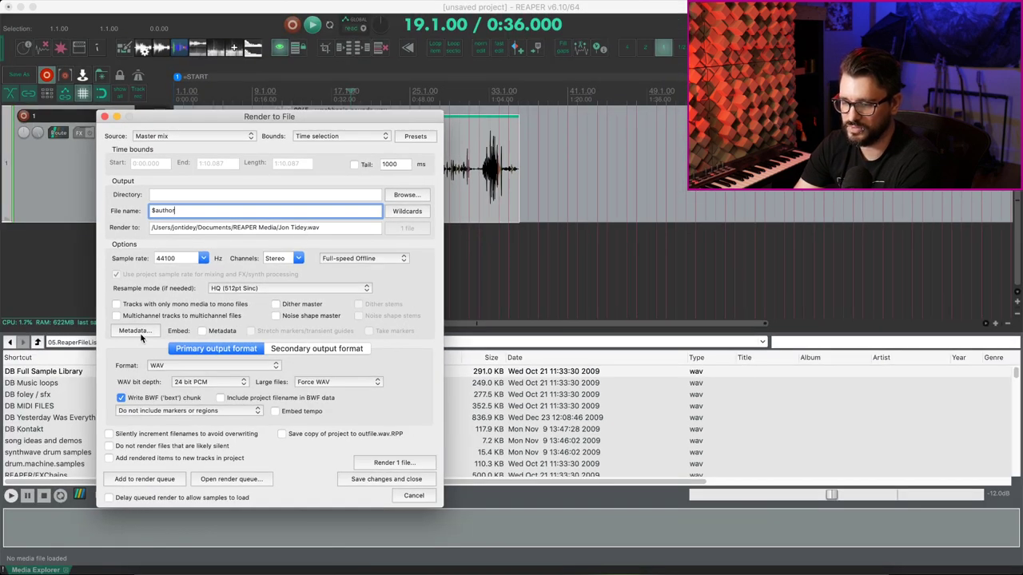
pyautogui.click(136, 331)
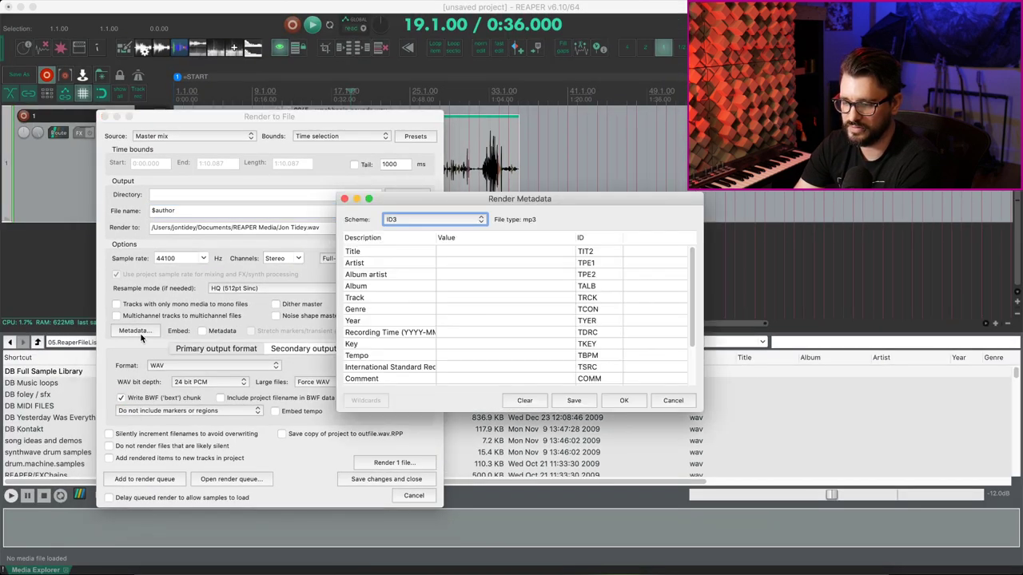
pyautogui.click(447, 253)
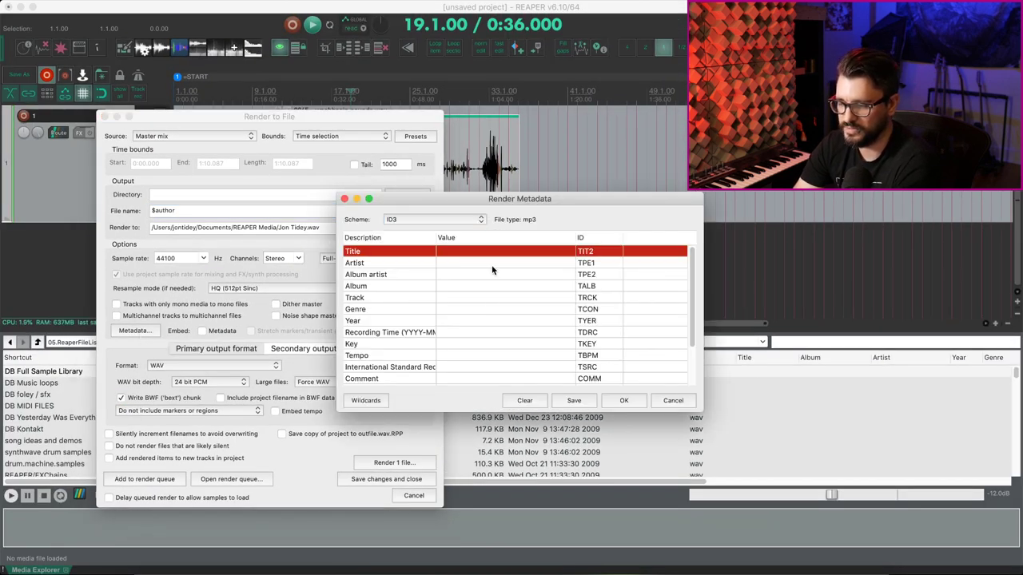
pyautogui.click(344, 200)
pyautogui.press('Escape')
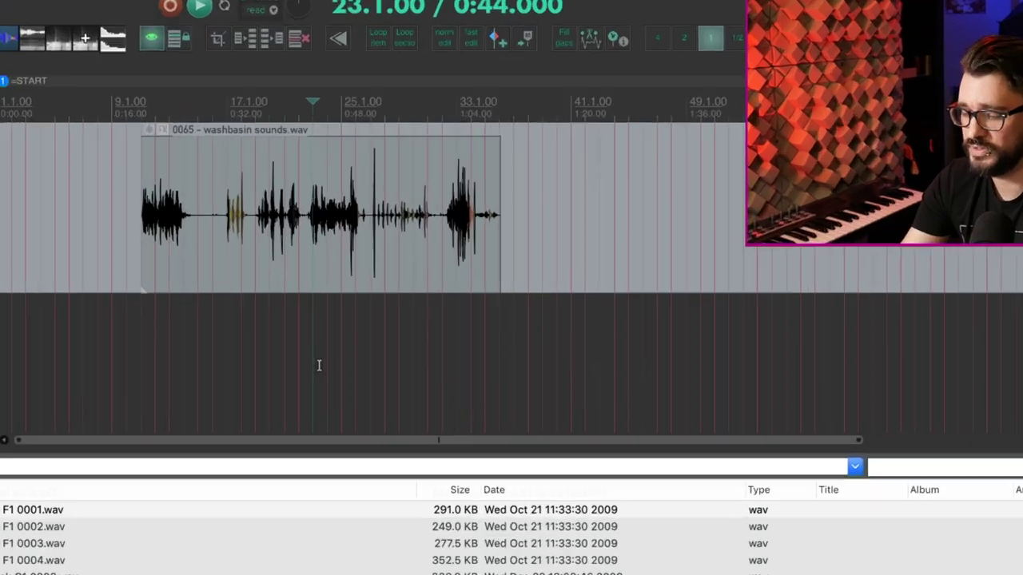
pyautogui.hotkey('alt', 'Return')
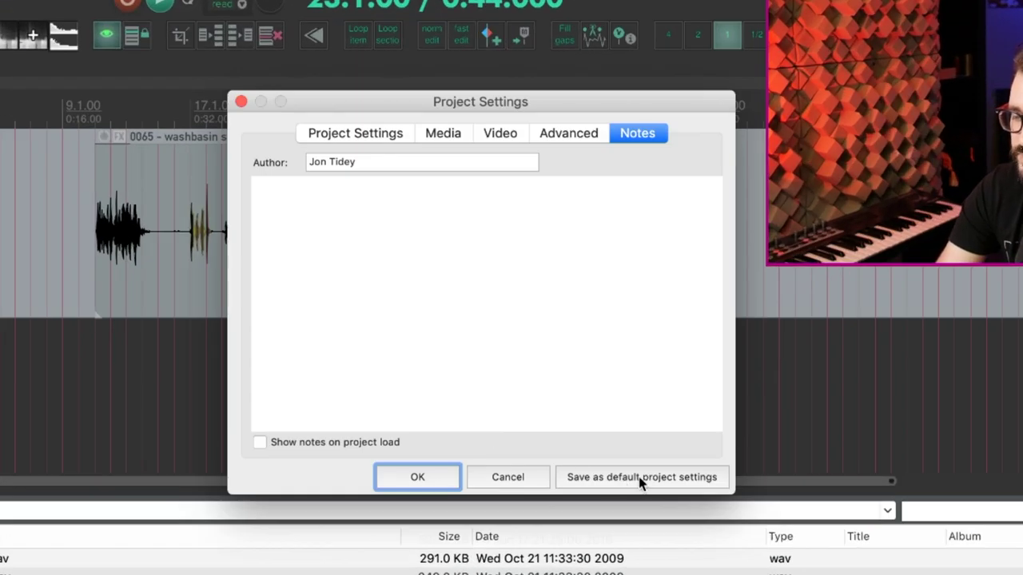
pyautogui.click(518, 477)
# Place the edit cursor on the washbasin item and open Preferences
pyautogui.click(468, 264)
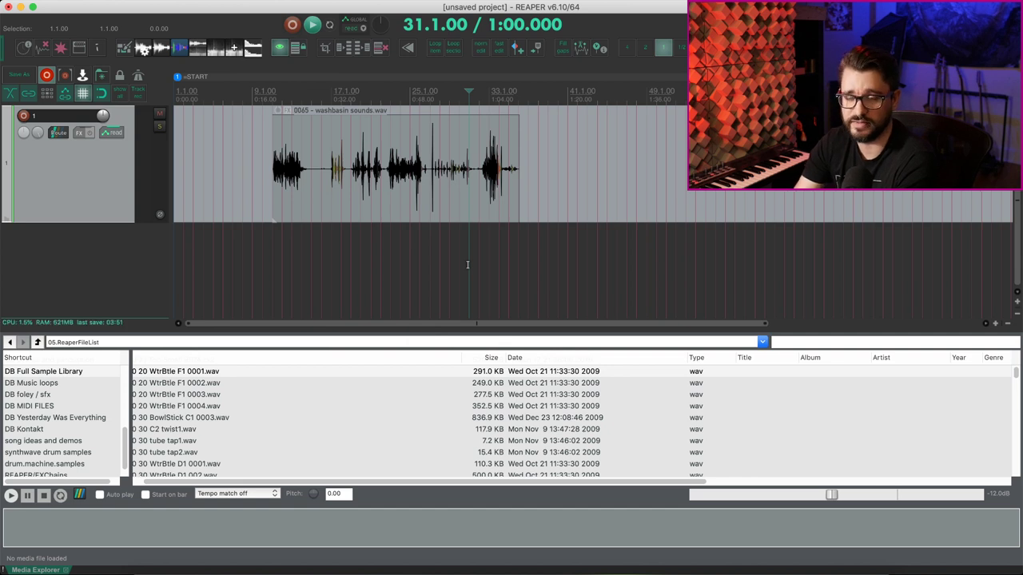
pyautogui.hotkey('ctrl', 'p')
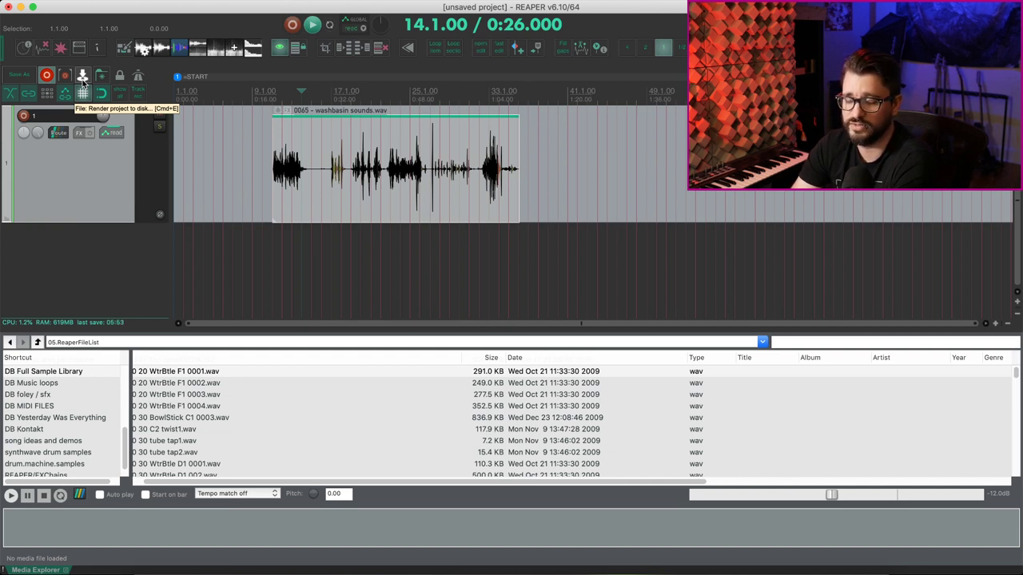
# Add a marker named 'this marker' at the edit position
pyautogui.hotkey('shift', 'm')
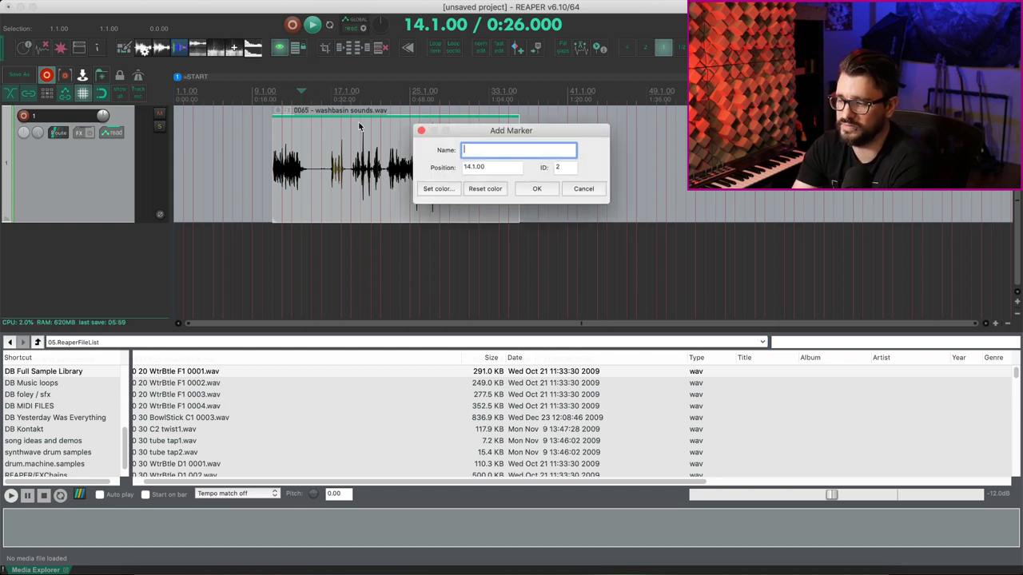
pyautogui.write('this marker')
pyautogui.press('Return')
pyautogui.click(281, 145)
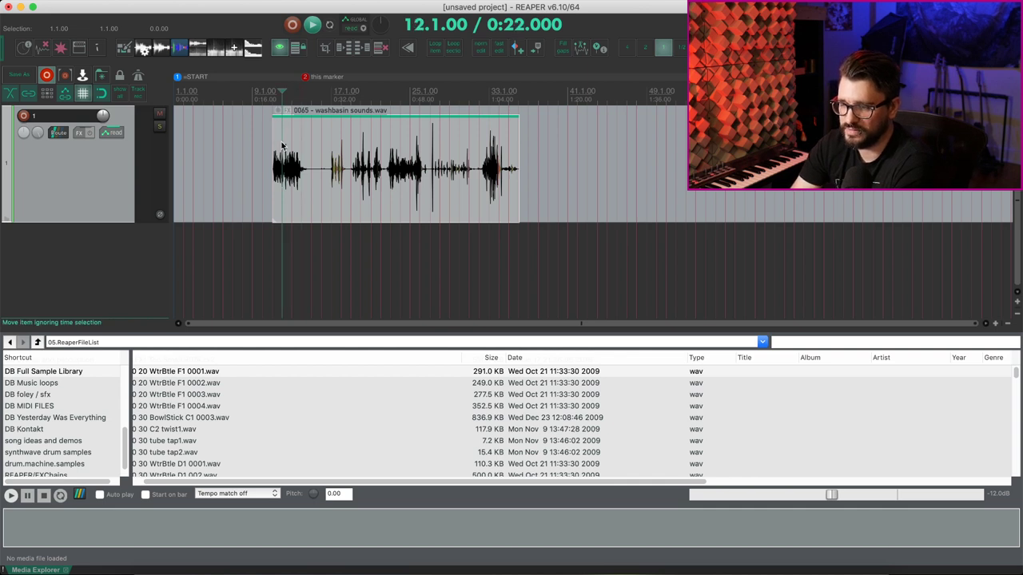
# Set the render file name to $marker and make a time selection starting at bar 10
pyautogui.click(81, 77)
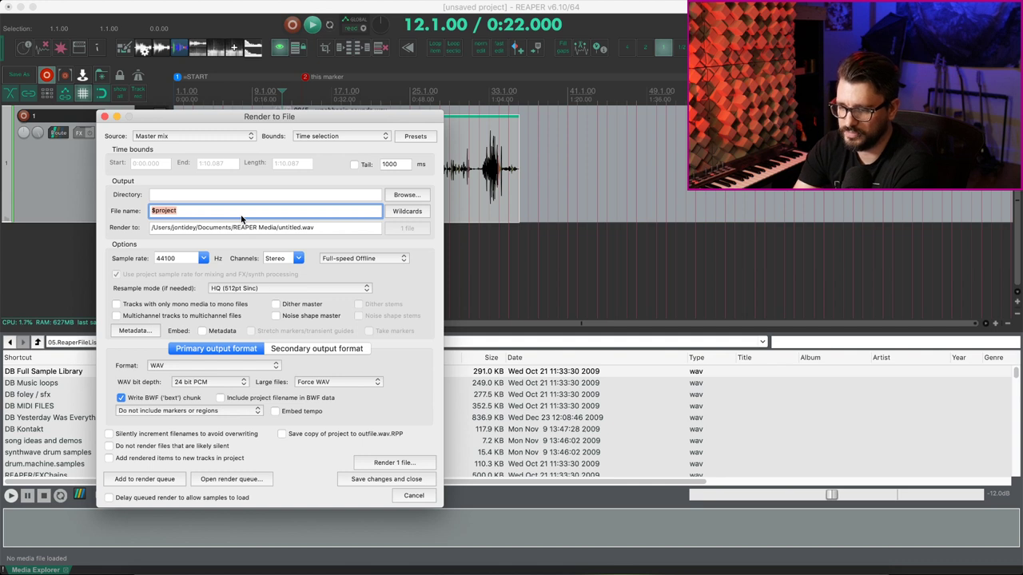
pyautogui.write('$marker')
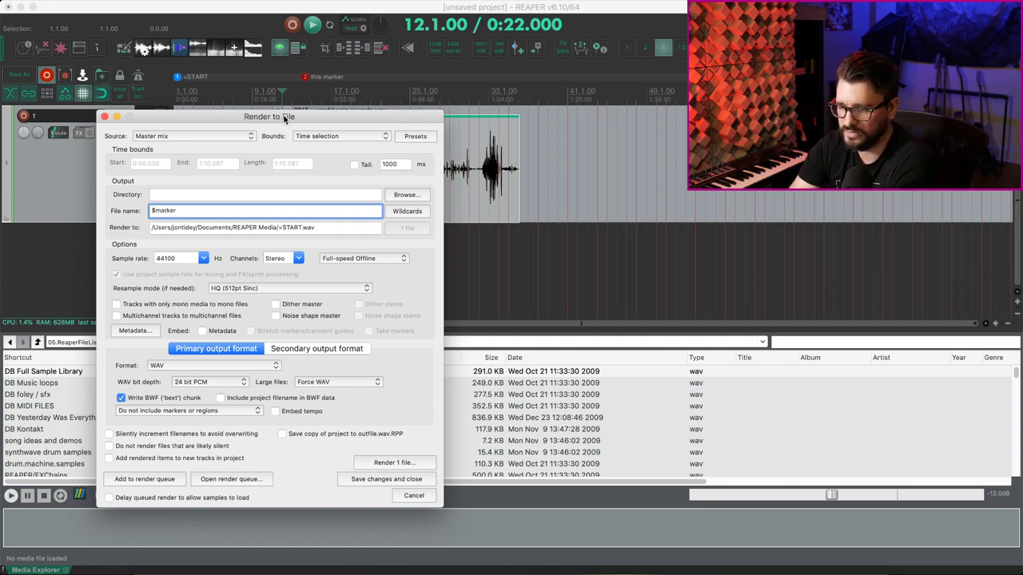
pyautogui.moveTo(280, 116); pyautogui.dragTo(321, 182)
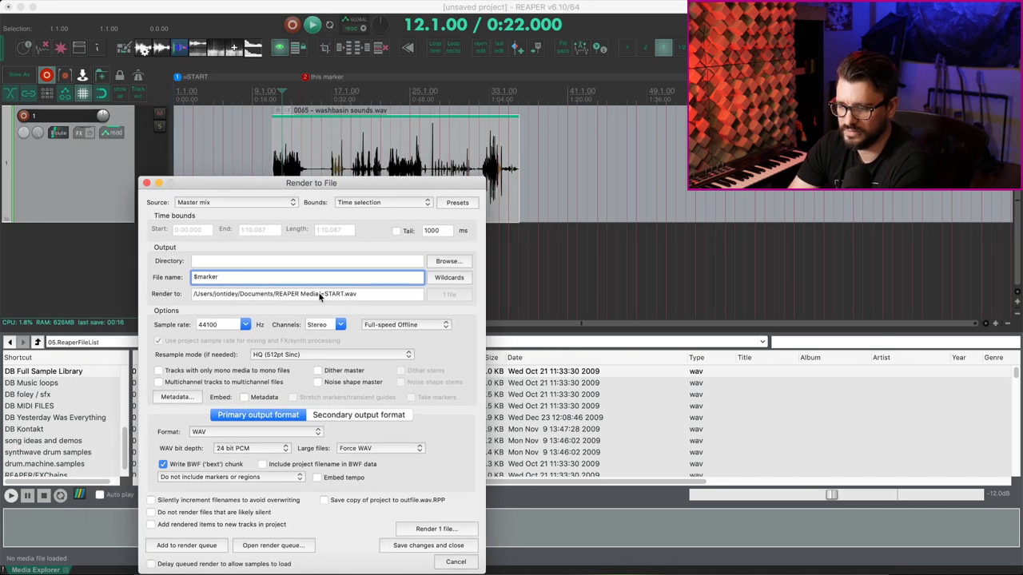
pyautogui.moveTo(262, 104); pyautogui.dragTo(554, 120)
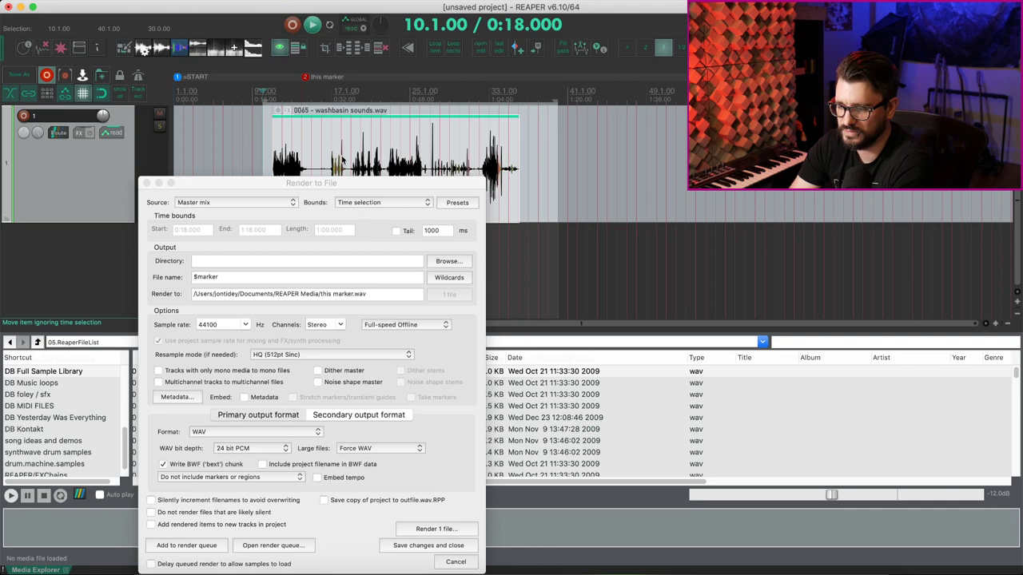
pyautogui.moveTo(315, 183); pyautogui.dragTo(311, 155)
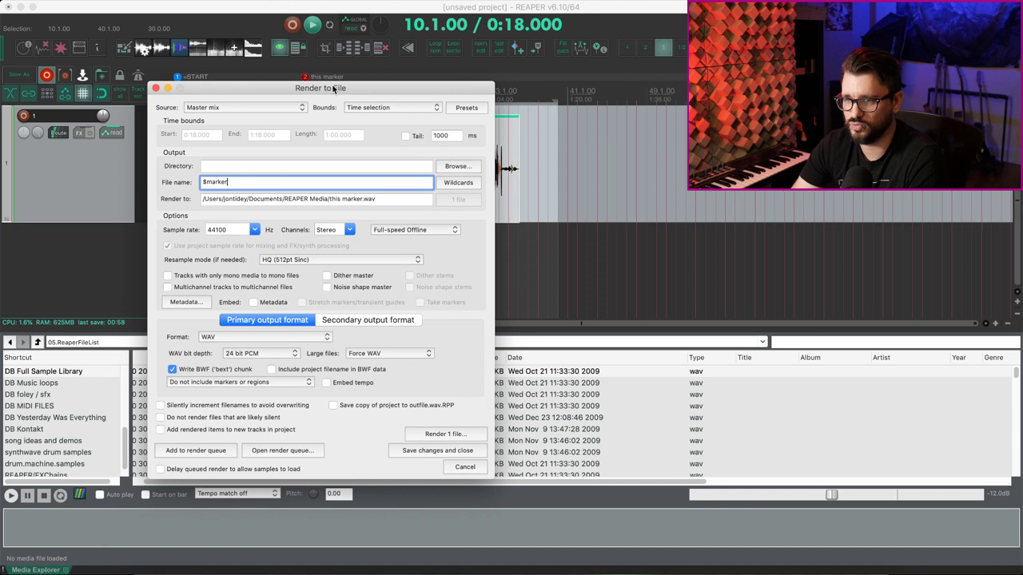
# Set the render file name to $format/$project using the $format wildcard
pyautogui.click(456, 186)
pyautogui.moveTo(487, 429)
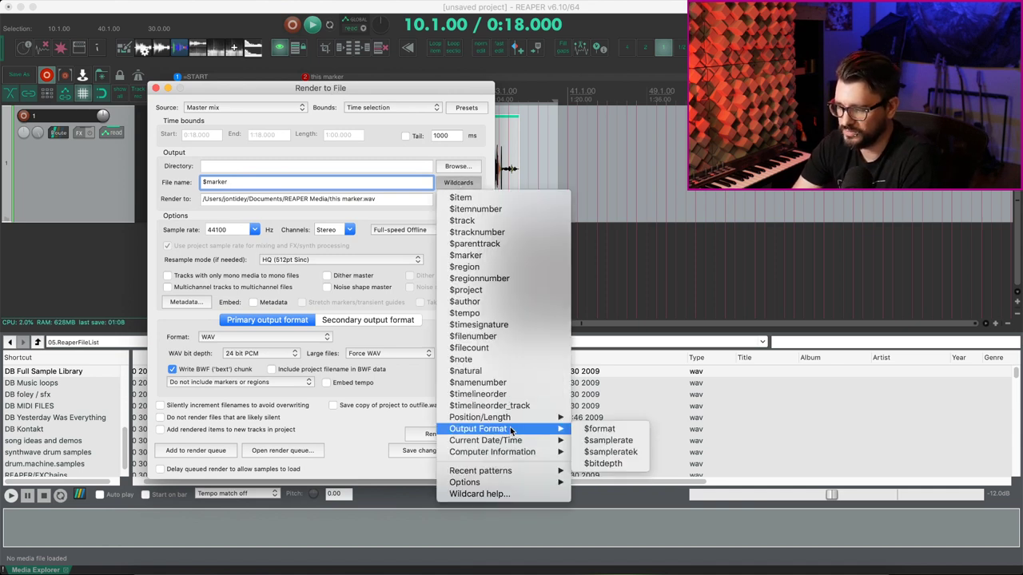
pyautogui.click(634, 431)
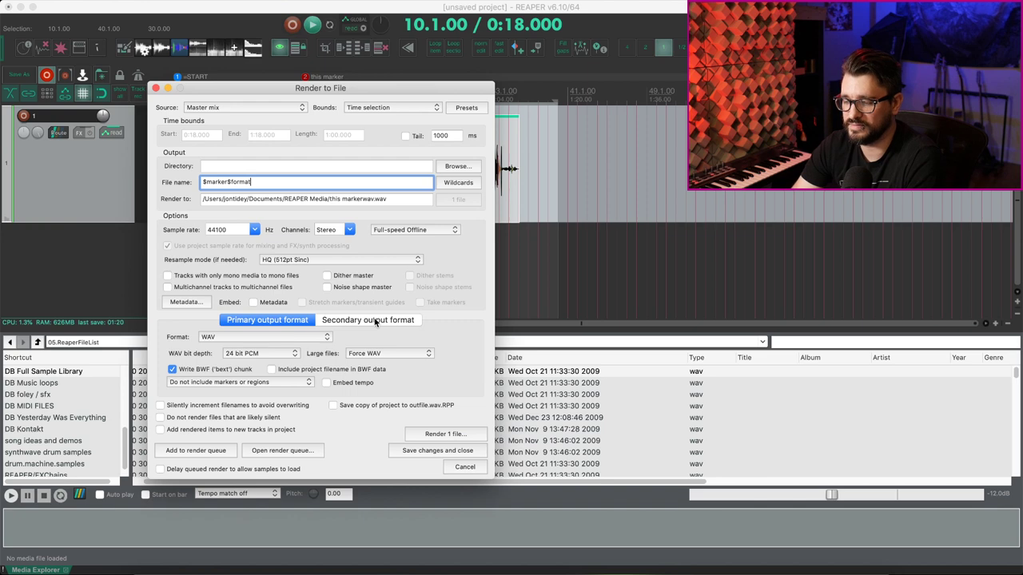
pyautogui.press('super+a')
pyautogui.write('$format/')
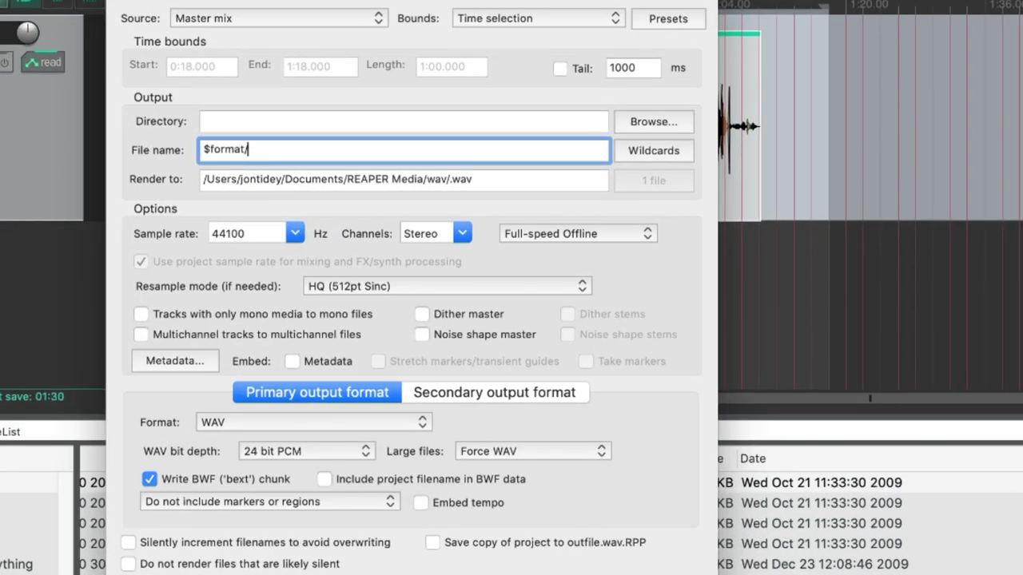
pyautogui.write('$proj')
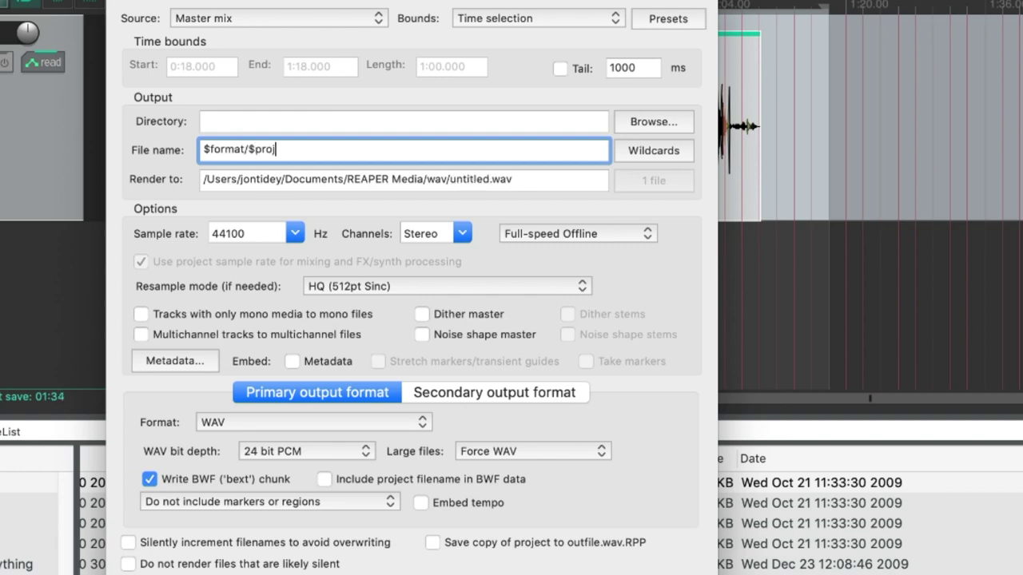
pyautogui.write('ect')
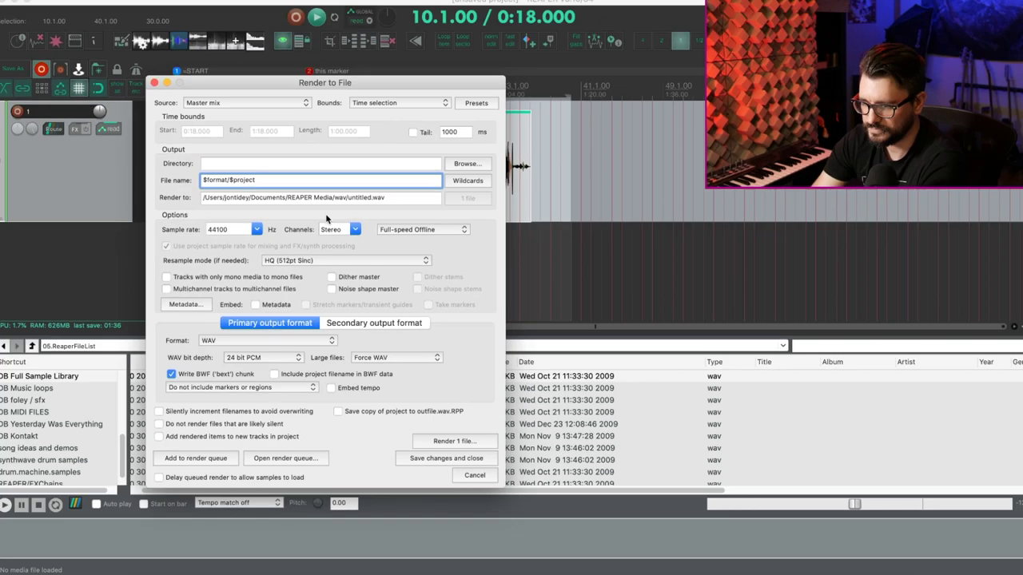
# Add MP3 as the secondary output format and preview the files to render
pyautogui.click(367, 319)
pyautogui.click(240, 336)
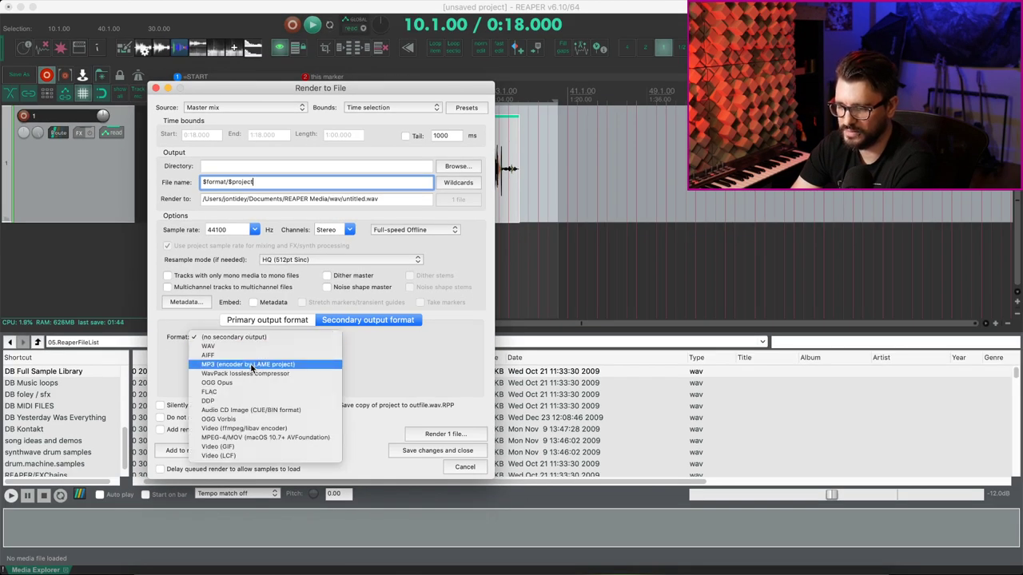
pyautogui.click(251, 364)
pyautogui.click(456, 202)
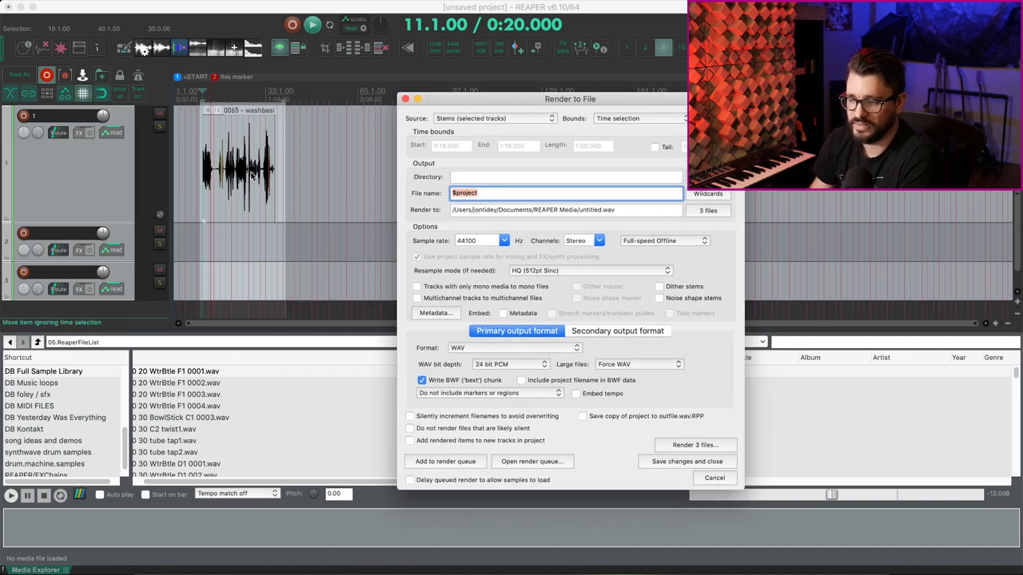
# Select the washbasin item with tracks 2 and 3, keeping stems of selected tracks as the render source
pyautogui.click(215, 172)
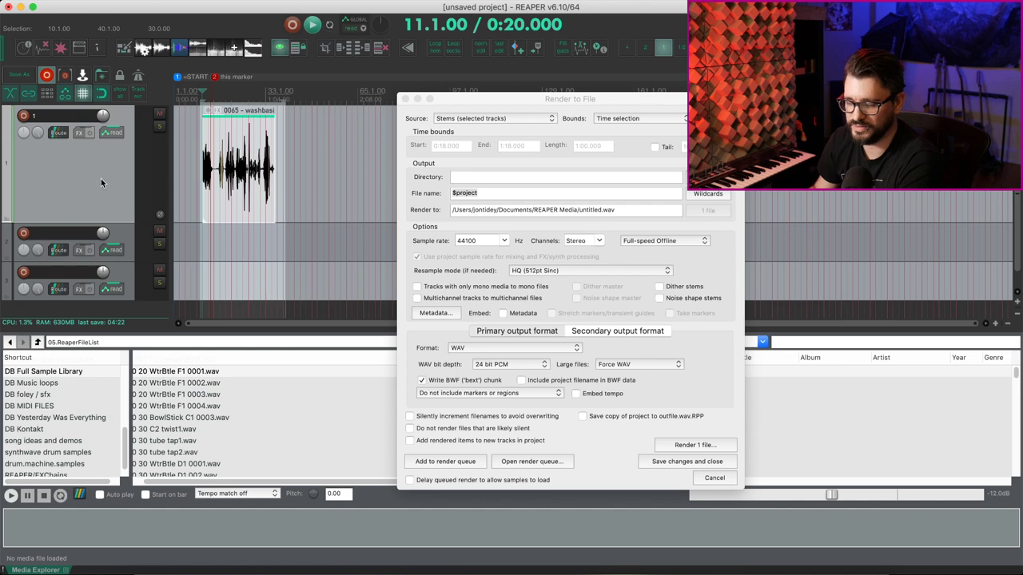
pyautogui.press('super+a')
pyautogui.moveTo(472, 97); pyautogui.dragTo(224, 94)
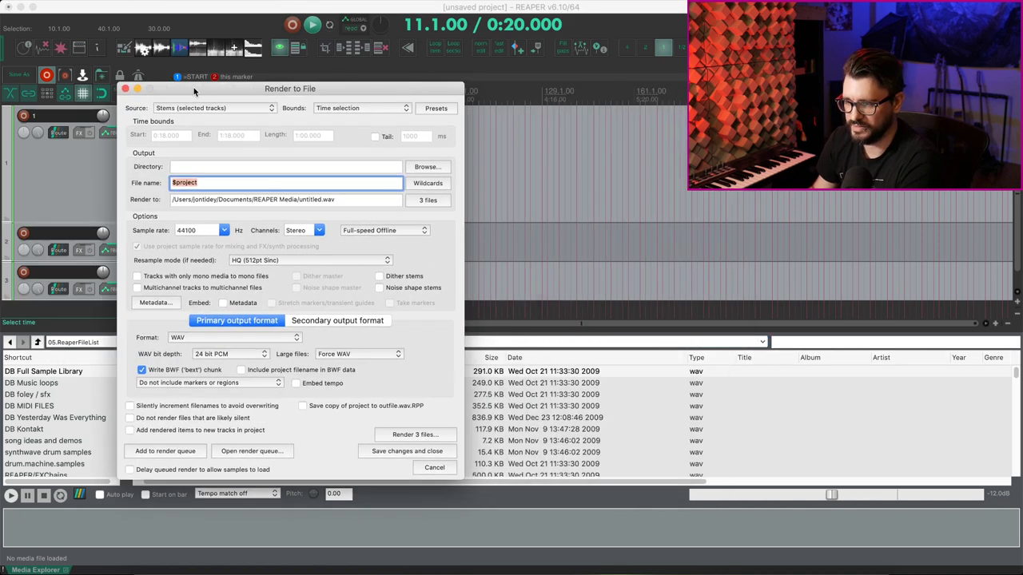
pyautogui.click(202, 118)
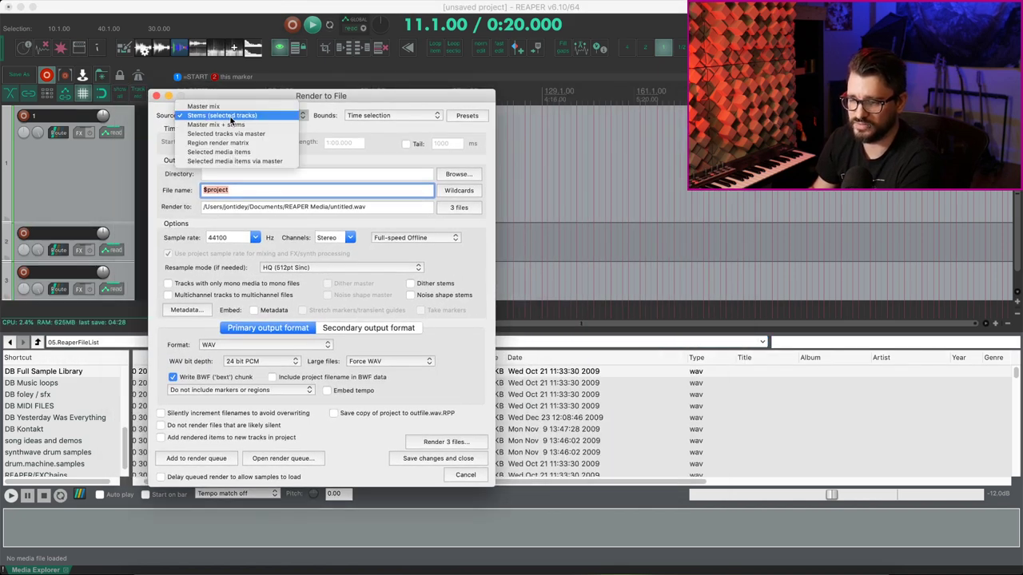
pyautogui.click(231, 117)
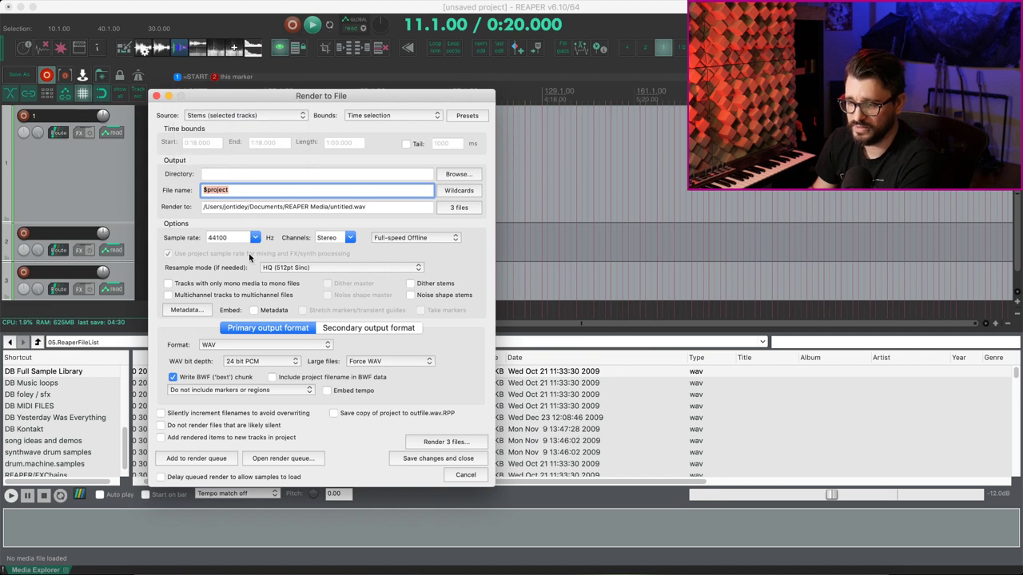
# Preview the three stem files with silent ones included, then re-enable skipping likely-silent files
pyautogui.click(162, 425)
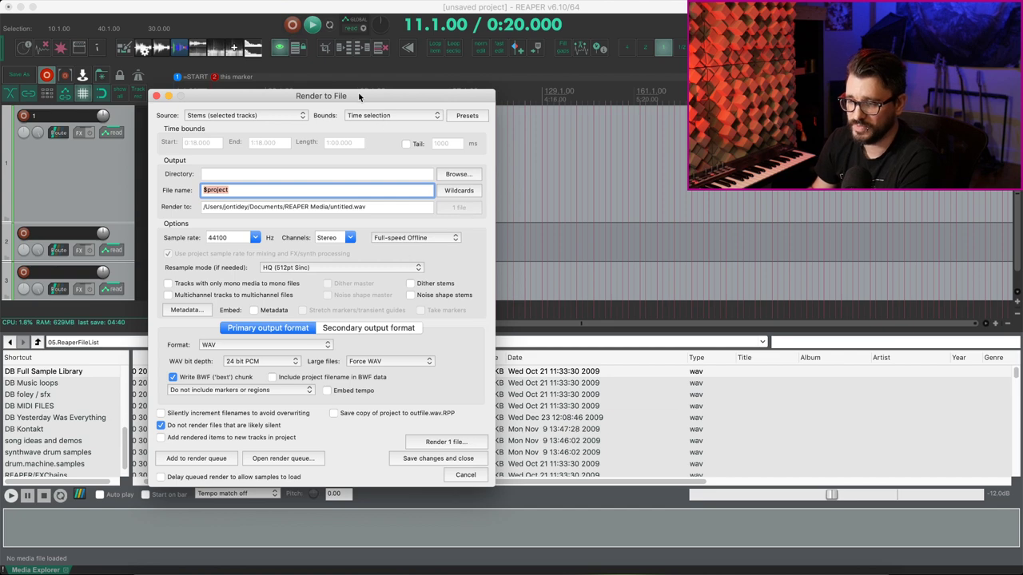
pyautogui.moveTo(358, 95)
pyautogui.mouseDown()
pyautogui.moveTo(360, 198)
pyautogui.moveTo(362, 125)
pyautogui.mouseUp()
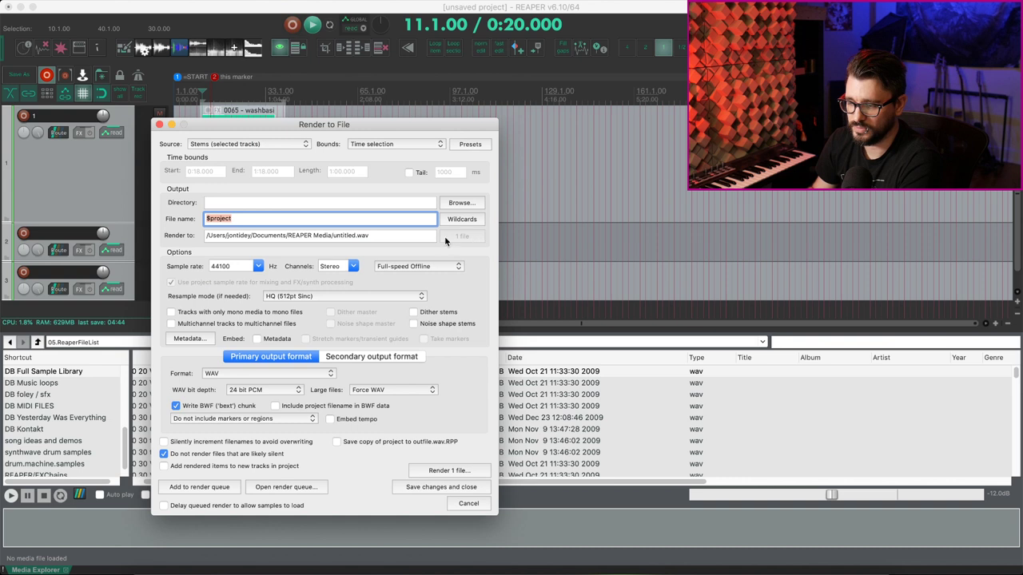
pyautogui.click(197, 454)
pyautogui.click(460, 237)
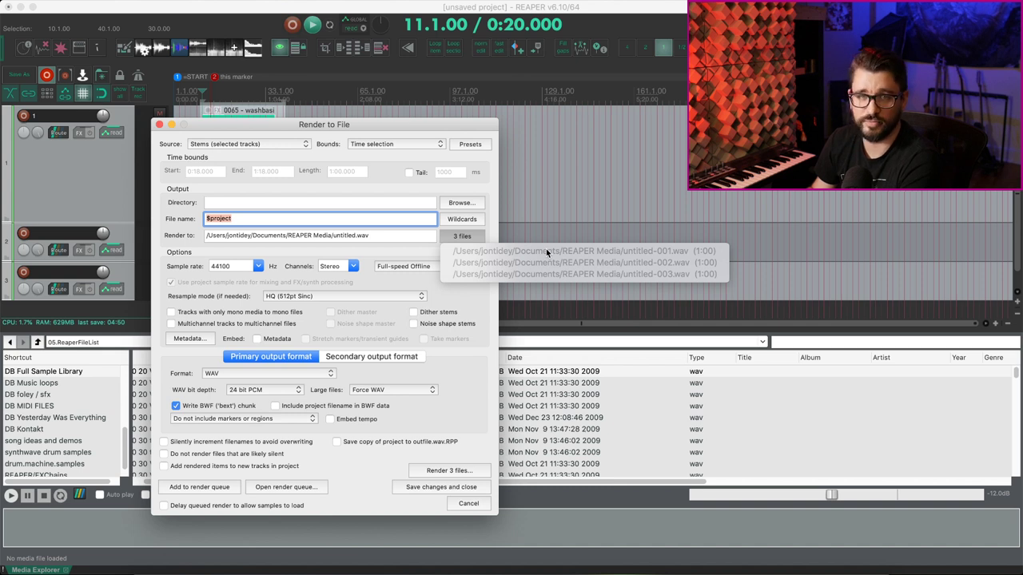
pyautogui.click(491, 233)
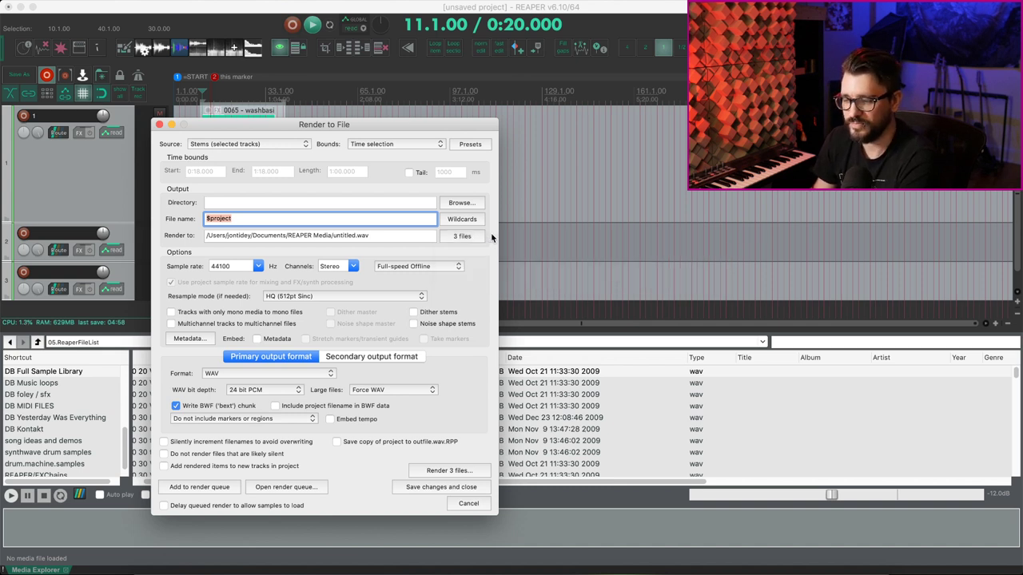
pyautogui.click(210, 455)
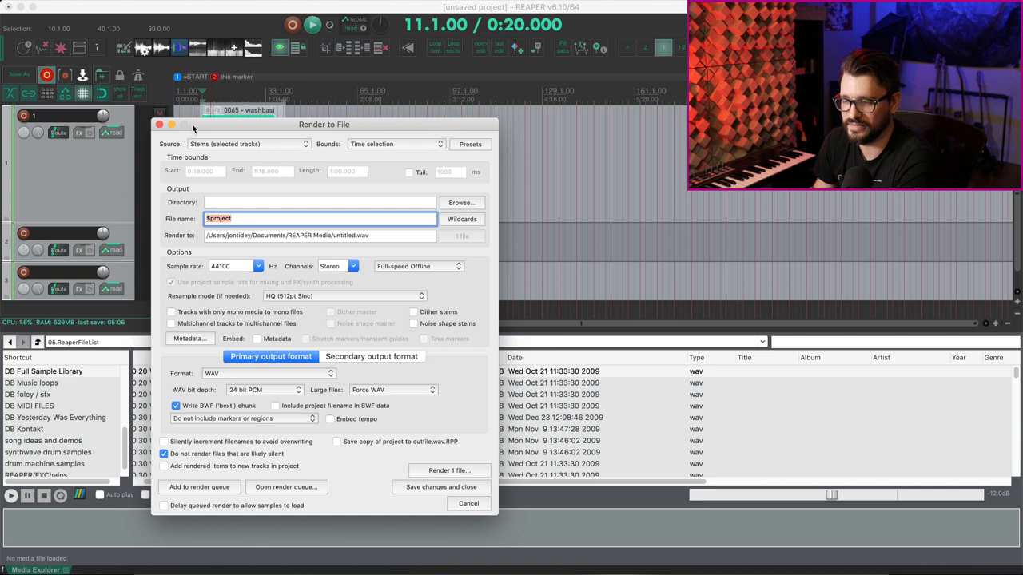
pyautogui.moveTo(190, 125); pyautogui.dragTo(247, 124)
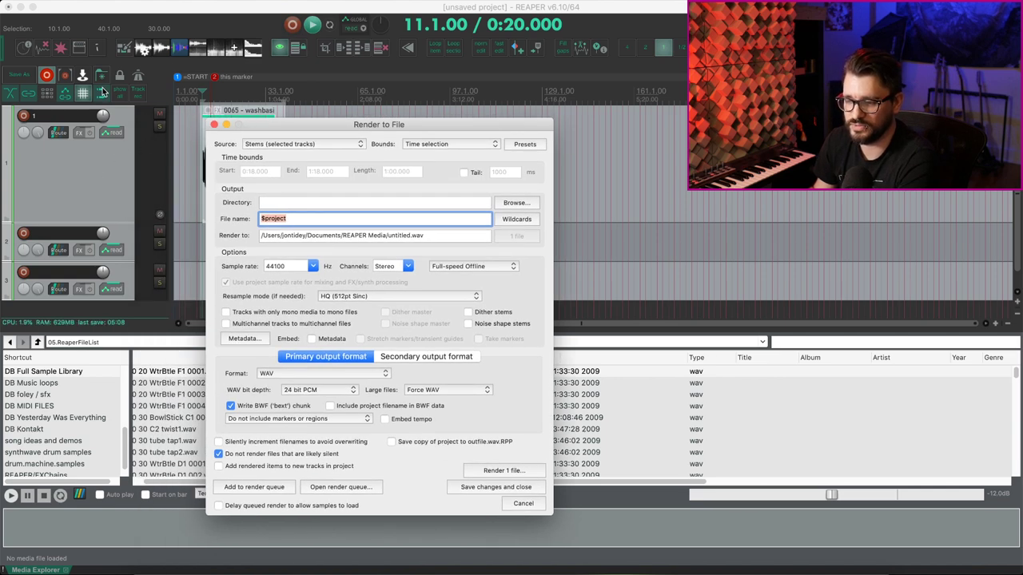
pyautogui.click(87, 3)
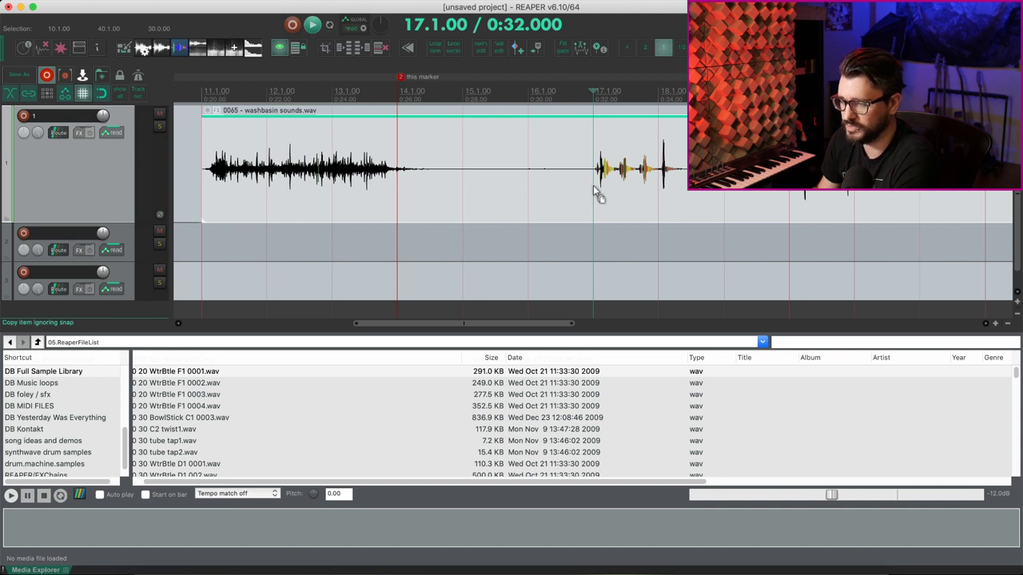
# Add take markers named 2 and 3 on the washbasin sounds item
pyautogui.click(593, 206)
pyautogui.hotkey('ctrl', 'shift', 'm')
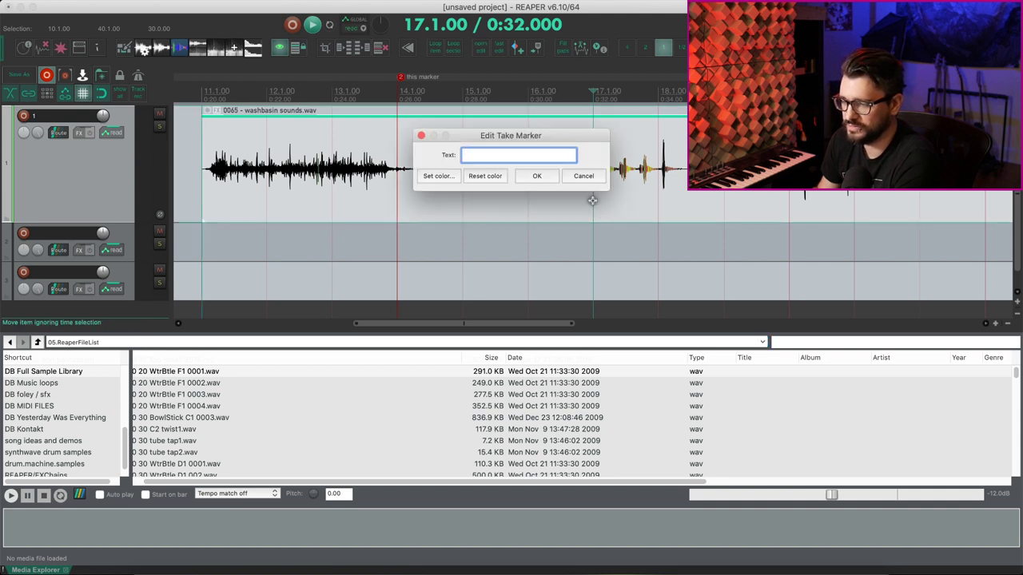
pyautogui.write('2')
pyautogui.press('Return')
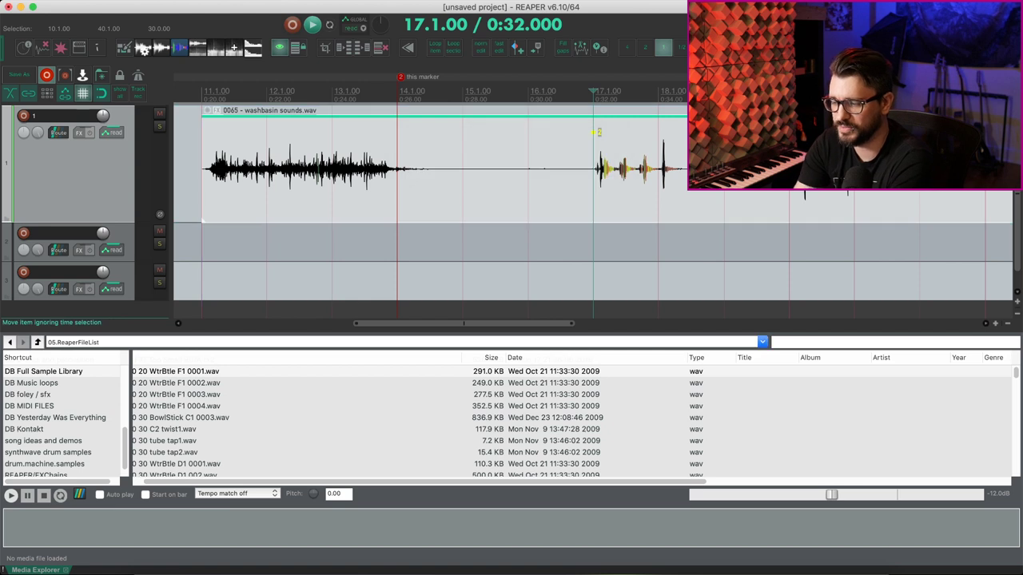
pyautogui.hscroll(2, 669, 192)
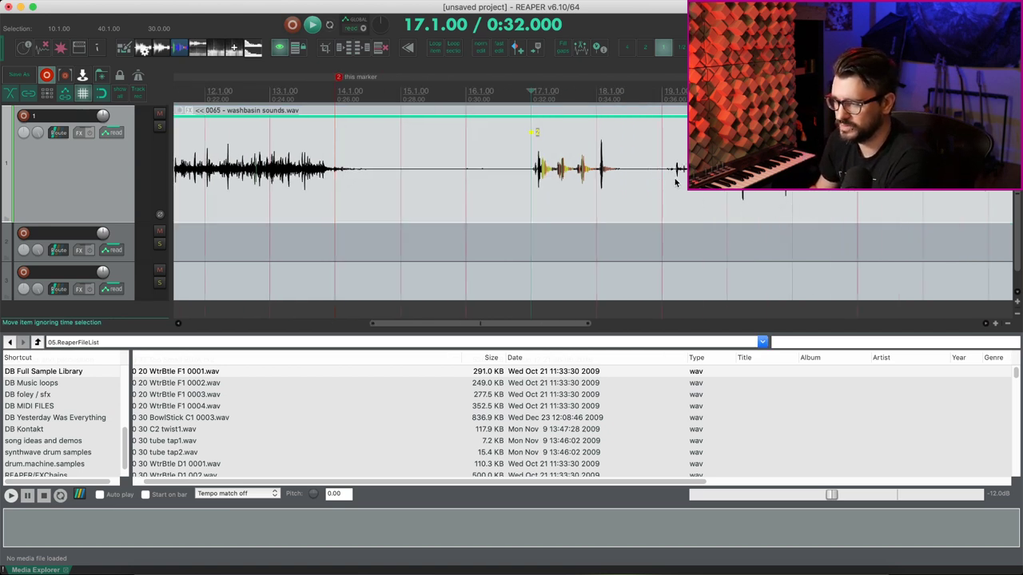
pyautogui.click(676, 184)
pyautogui.hotkey('ctrl', 'shift', 'm')
pyautogui.write('3')
pyautogui.press('Return')
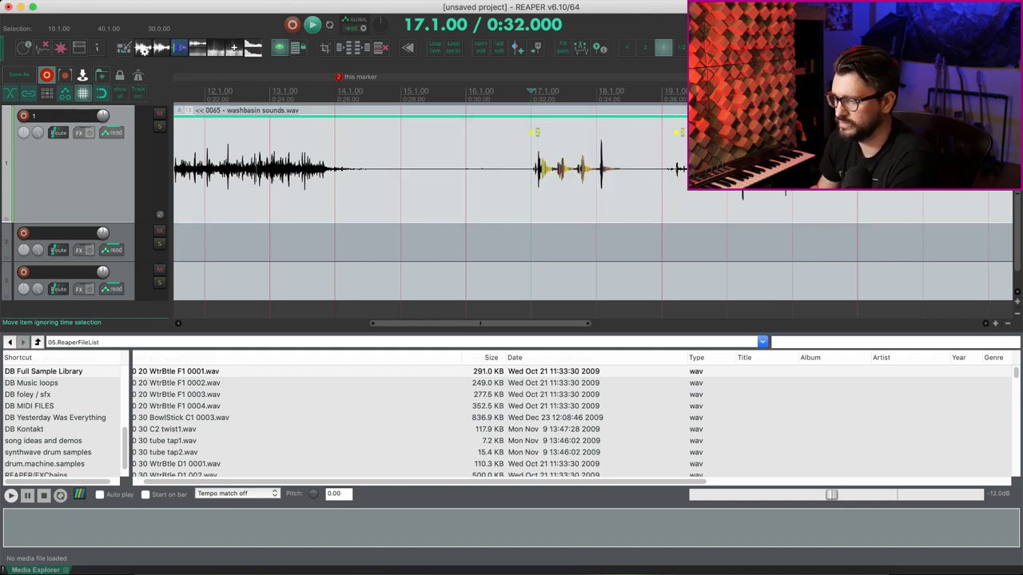
# Add take marker 4 and set the play position to bar 22
pyautogui.hotkey('ctrl', 'shift', 'm')
pyautogui.write('4')
pyautogui.press('Return')
pyautogui.scroll(-5, 560, 204)
pyautogui.scroll(2, 580, 204)
pyautogui.click(527, 199)
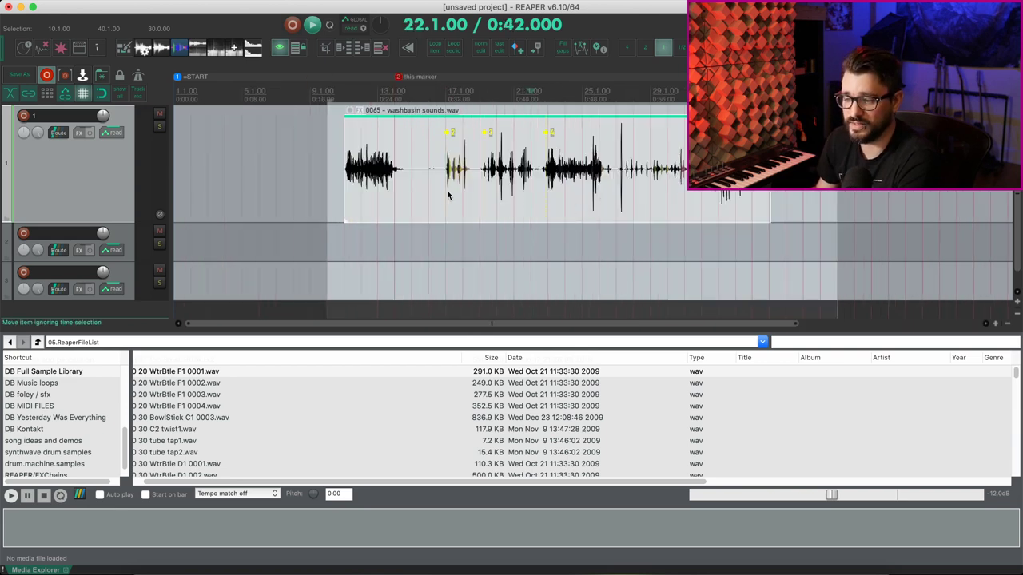
# Render selected media items with embedded take markers, named test, to the Desktop
pyautogui.click(82, 75)
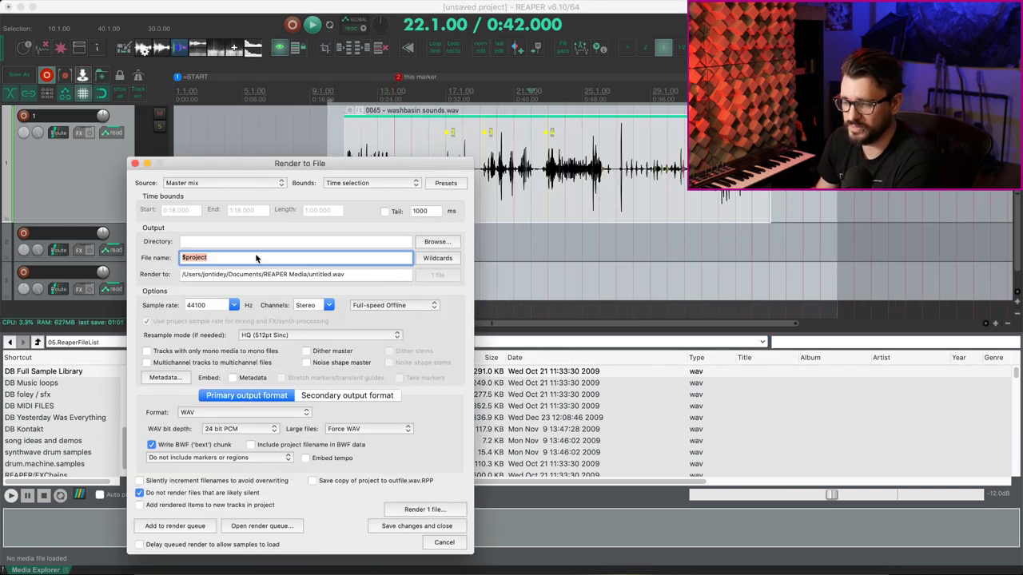
pyautogui.click(198, 182)
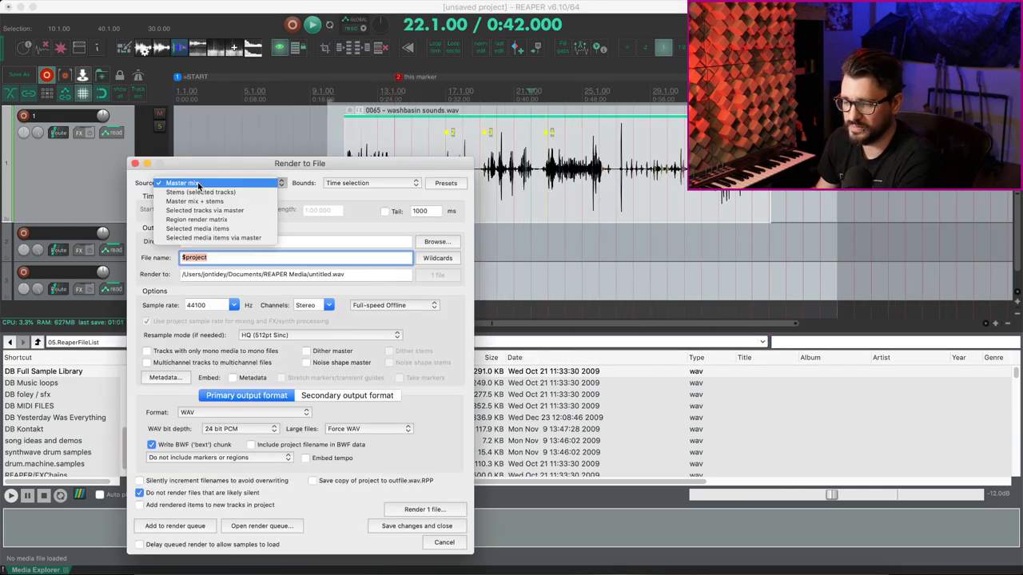
pyautogui.click(228, 230)
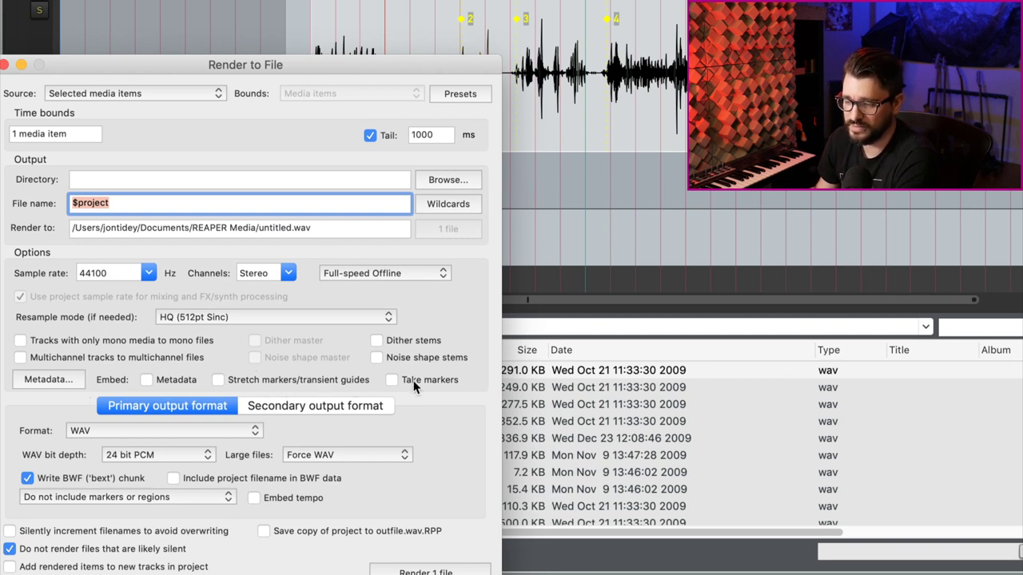
pyautogui.click(392, 381)
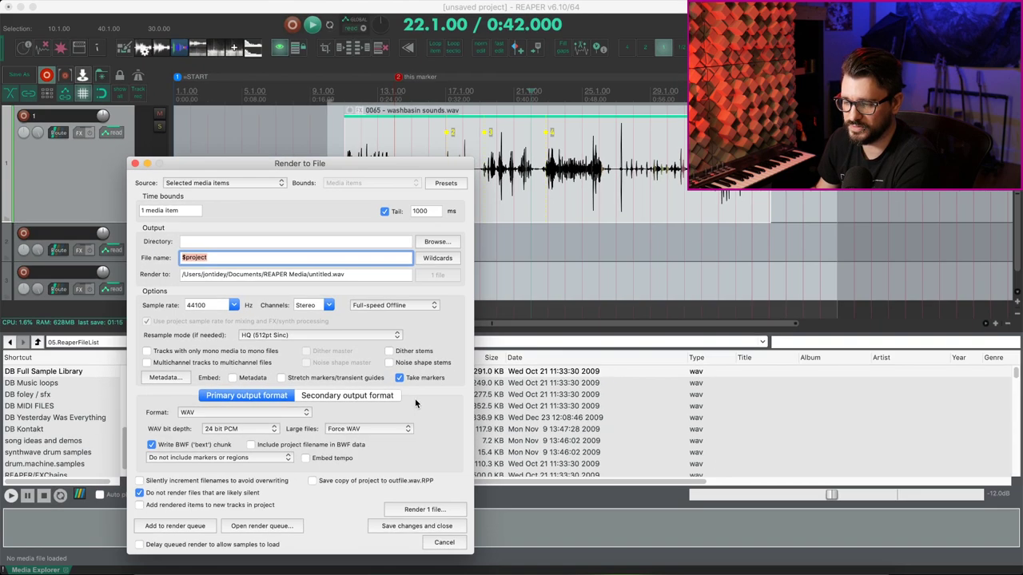
pyautogui.write('test')
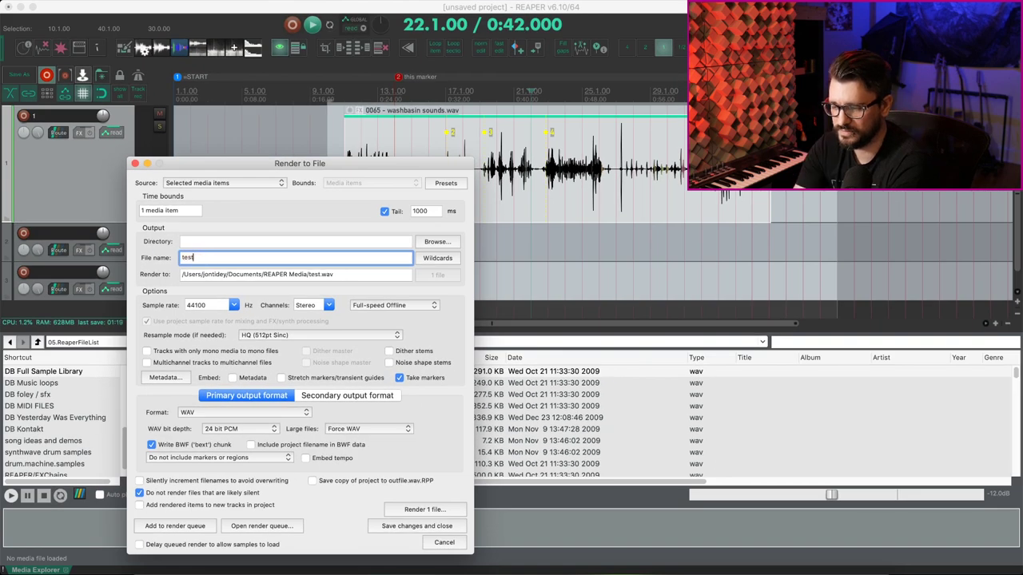
pyautogui.click(437, 242)
pyautogui.click(479, 300)
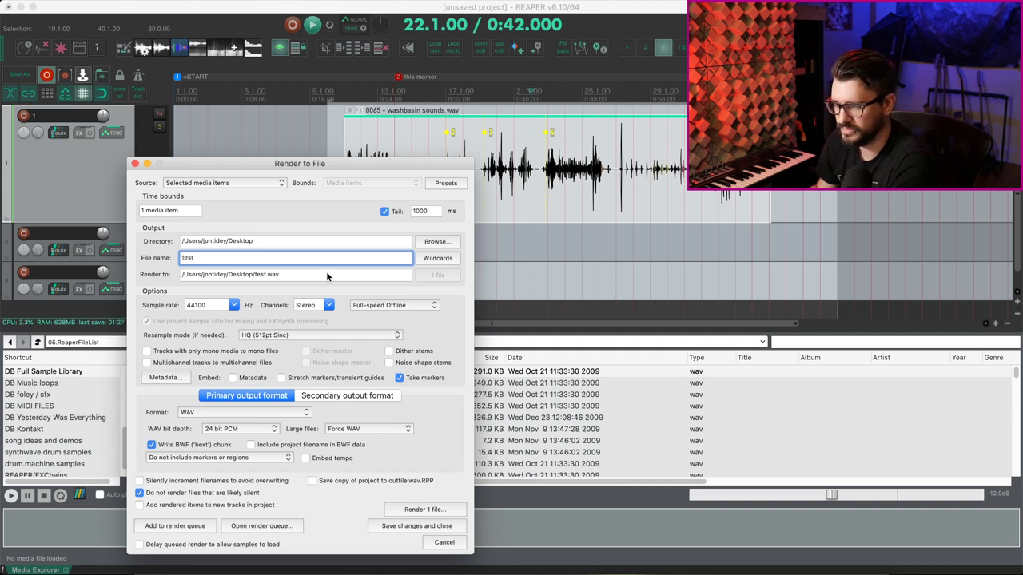
# Render test.wav and drag it from the Desktop onto track 3
pyautogui.click(437, 509)
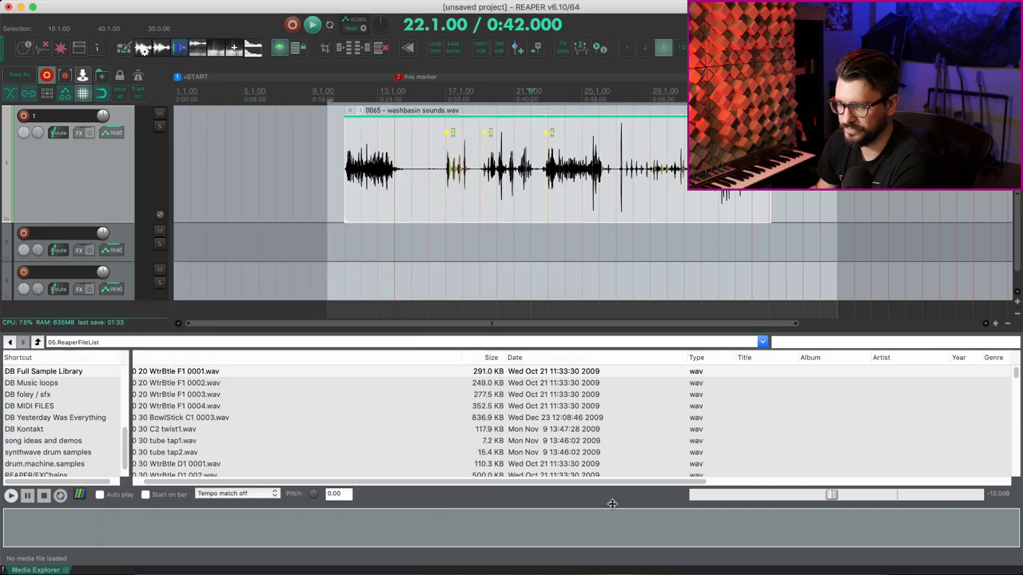
pyautogui.moveTo(1022, 416); pyautogui.dragTo(574, 427)
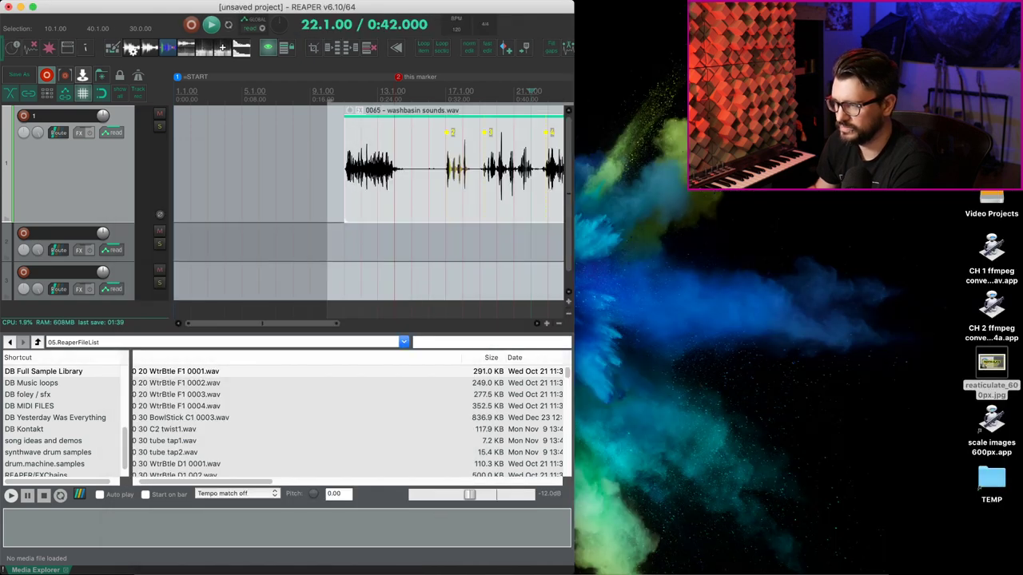
pyautogui.moveTo(608, 239); pyautogui.dragTo(239, 275)
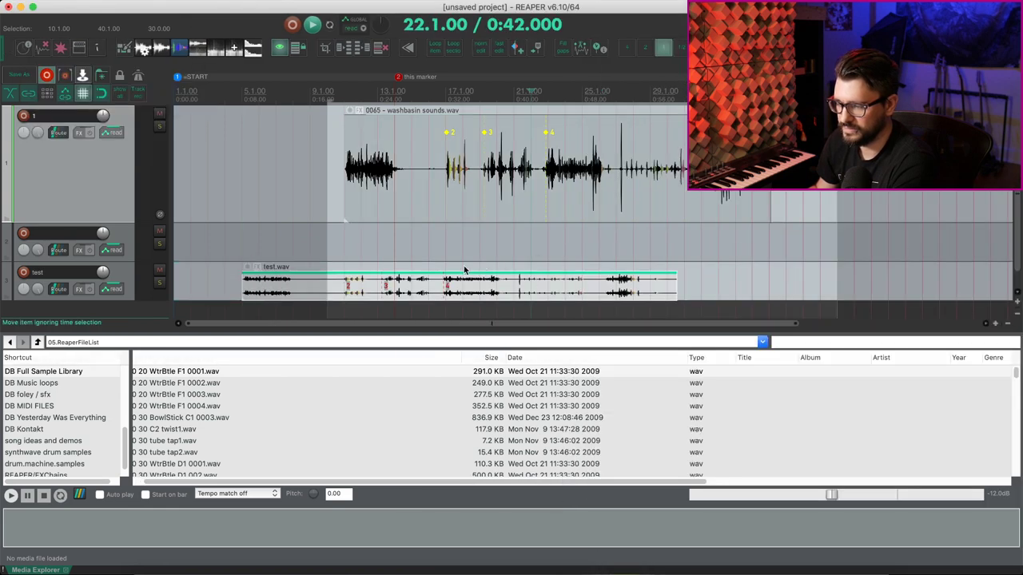
# Restore the window width and open the test.wav item in iZotope RX from its context menu
pyautogui.click(431, 294)
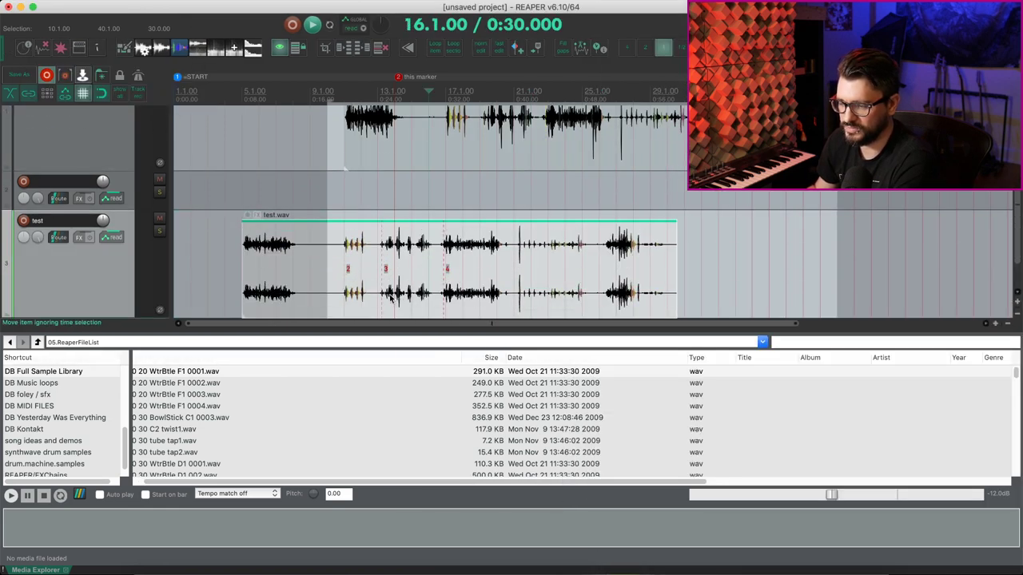
pyautogui.scroll(3, 389, 294)
pyautogui.scroll(3, 389, 293)
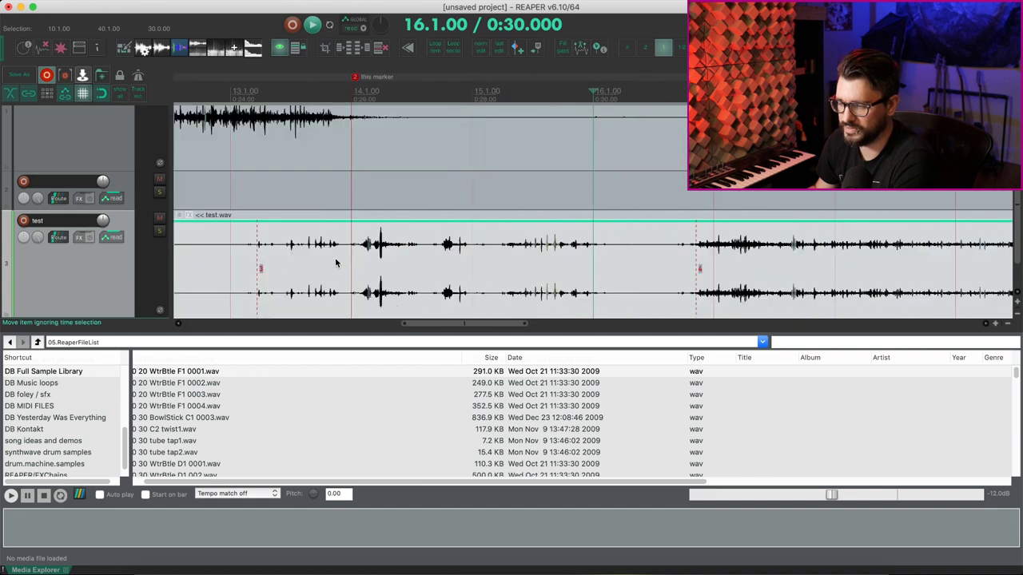
pyautogui.click(273, 279)
pyautogui.scroll(-2, 272, 280)
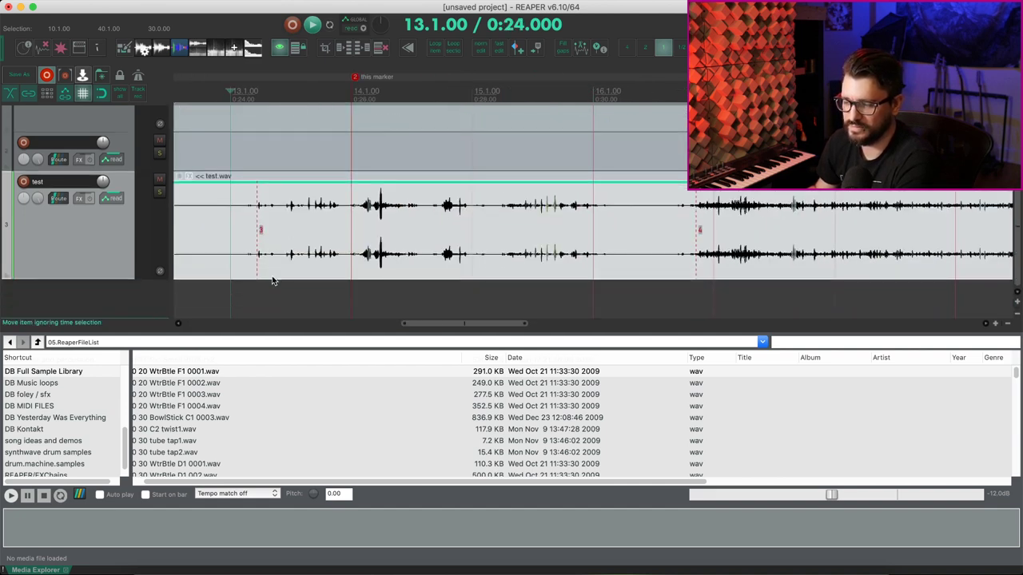
pyautogui.scroll(-2, 274, 270)
pyautogui.scroll(-2, 482, 251)
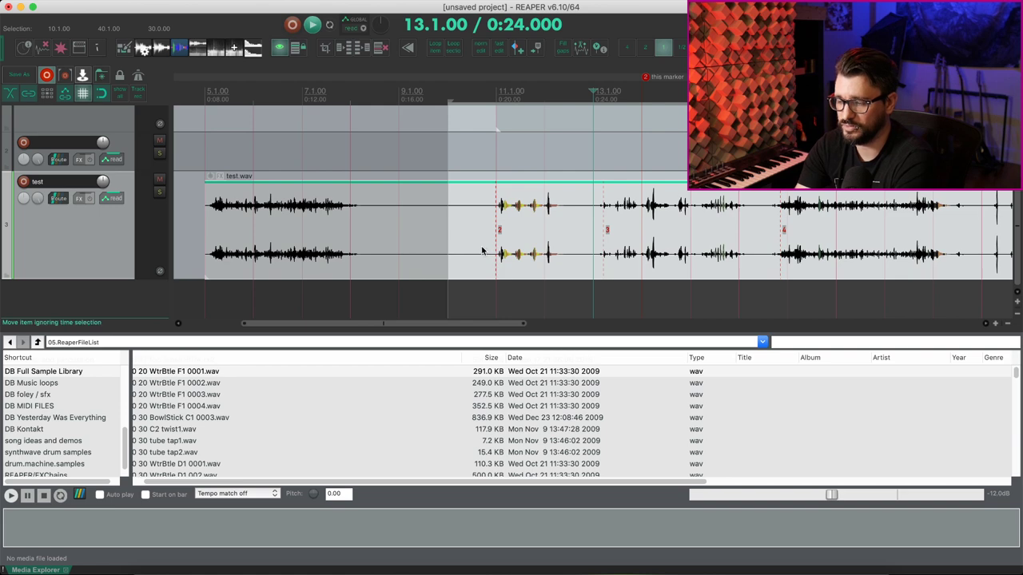
pyautogui.rightClick(468, 257)
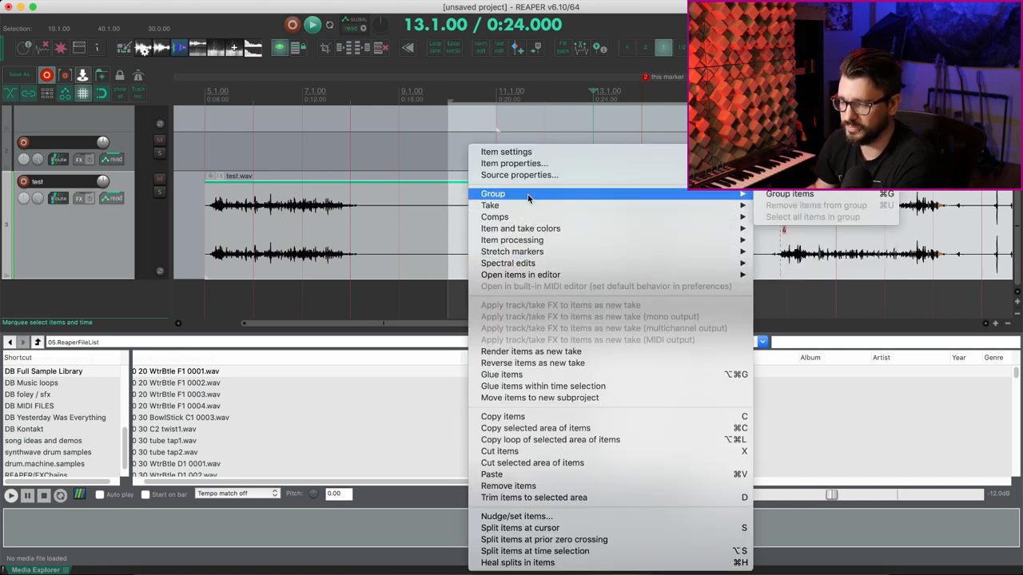
pyautogui.moveTo(520, 275)
pyautogui.click(881, 286)
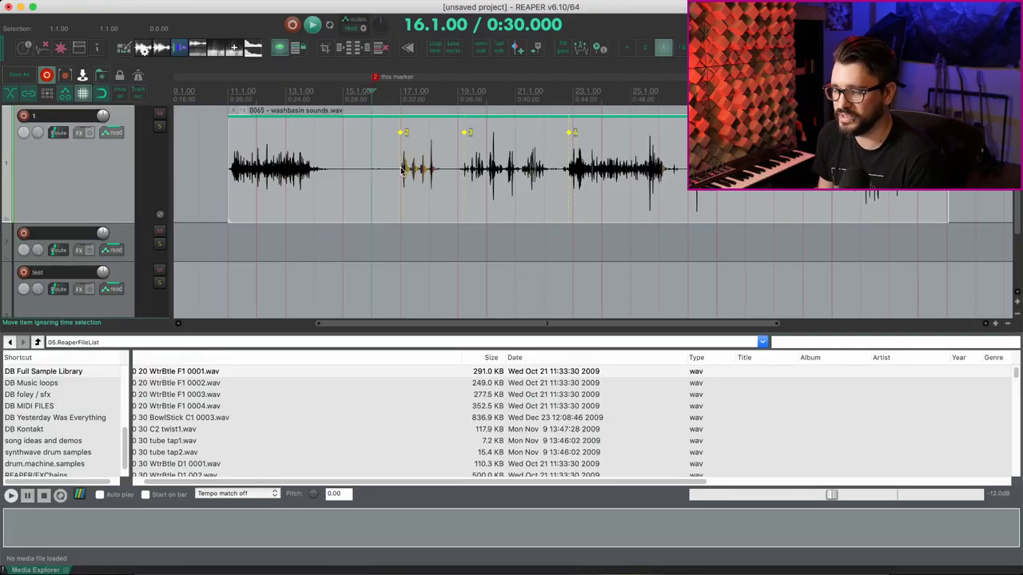
# Split the washbasin item at bar 15, turn off the grid, and move its left part to track 2 at marker 3
pyautogui.click(342, 194)
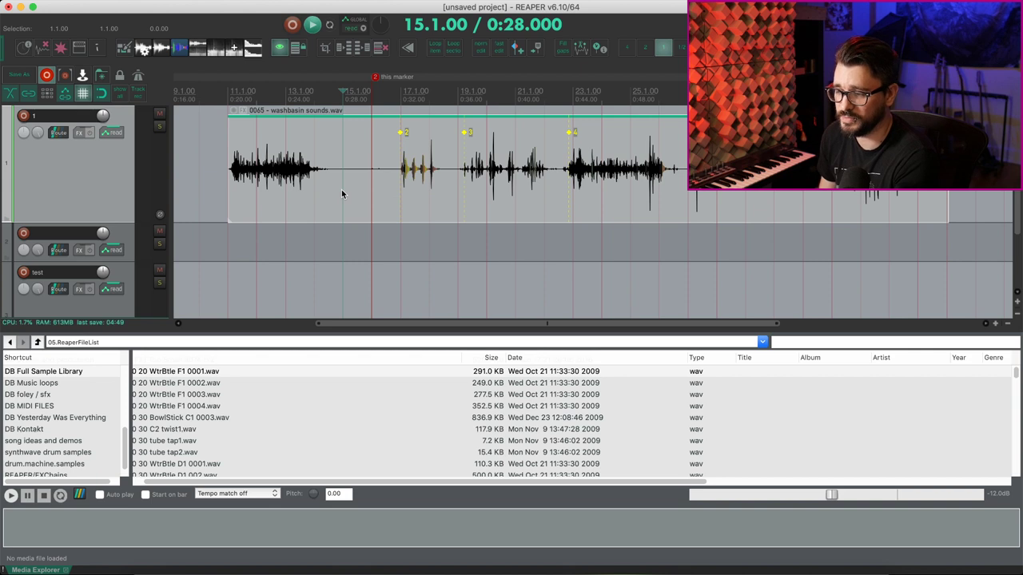
pyautogui.press('s')
pyautogui.click(286, 204)
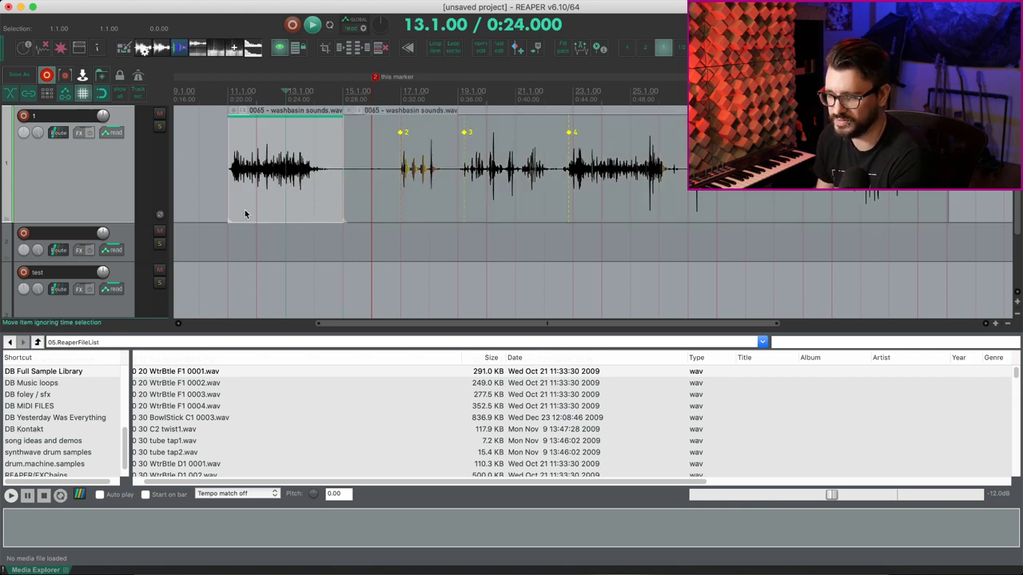
pyautogui.click(84, 93)
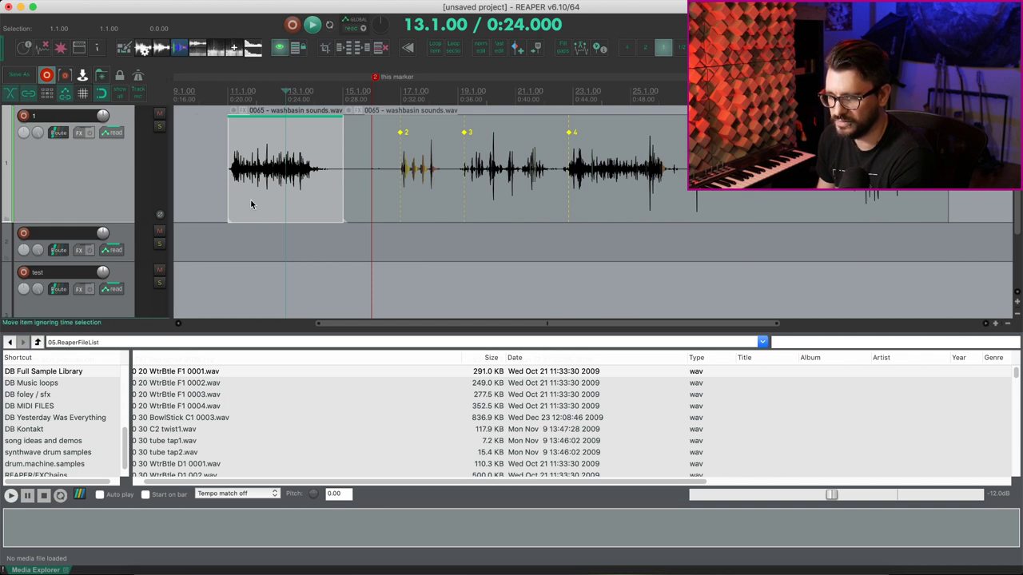
pyautogui.moveTo(251, 201)
pyautogui.mouseDown()
pyautogui.moveTo(444, 258)
pyautogui.moveTo(500, 259)
pyautogui.moveTo(442, 260)
pyautogui.moveTo(507, 260)
pyautogui.mouseUp()
# Close the Media Explorer, add new empty tracks, and move the washbasin clip down to track 12
pyautogui.scroll(-1, 358, 259)
pyautogui.hotkey('ctrl', 'alt', 'x')
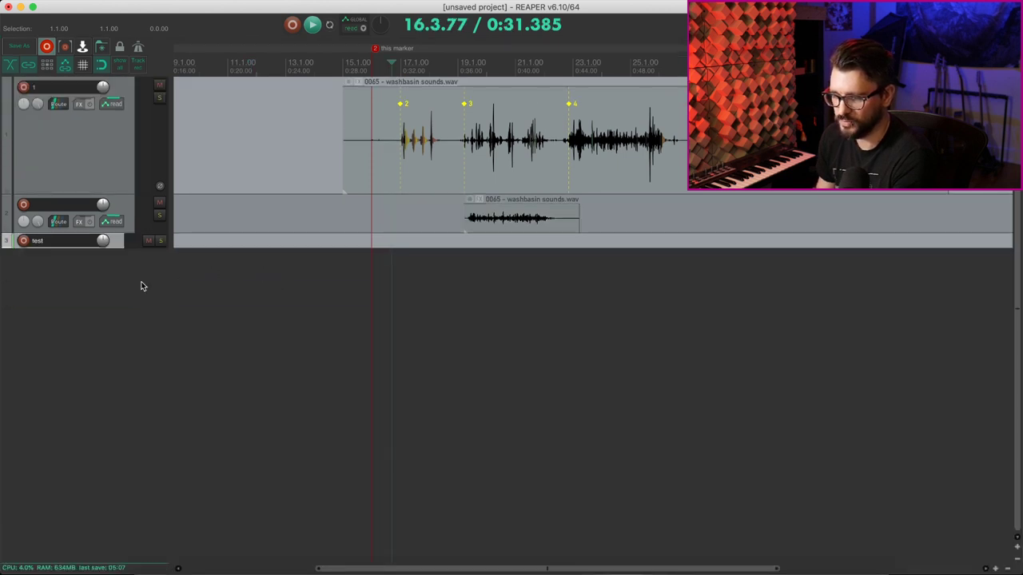
pyautogui.hotkey('ctrl', 't')
pyautogui.hotkey('ctrl', 't')
pyautogui.hotkey('ctrl', 't')
pyautogui.hotkey('ctrl', 't')
pyautogui.hotkey('ctrl', 't')
pyautogui.hotkey('ctrl', 't')
pyautogui.hotkey('ctrl', 't')
pyautogui.hotkey('ctrl', 't')
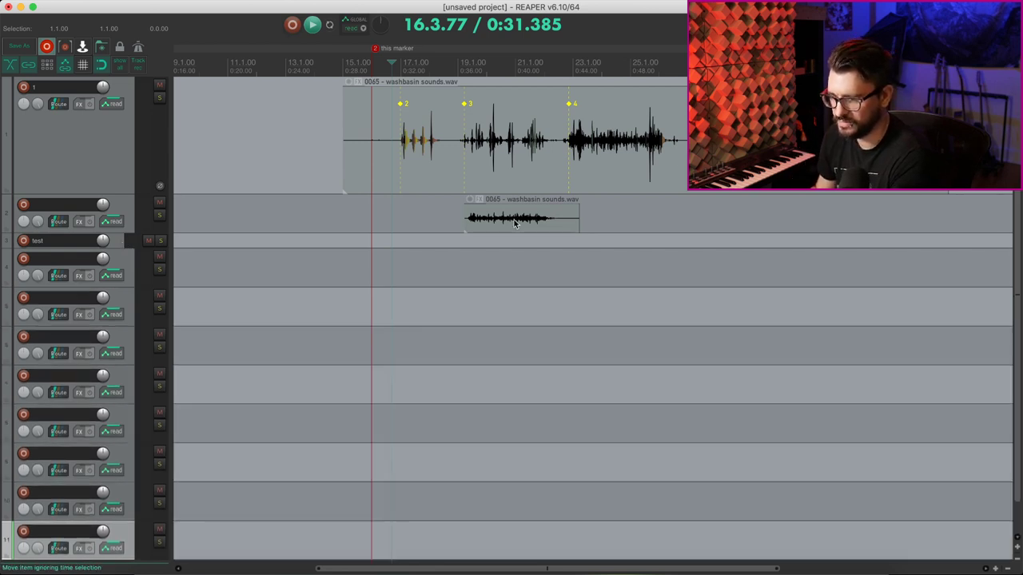
pyautogui.moveTo(514, 221)
pyautogui.mouseDown()
pyautogui.moveTo(507, 527)
pyautogui.moveTo(484, 544)
pyautogui.mouseUp()
pyautogui.scroll(-2, 321, 503)
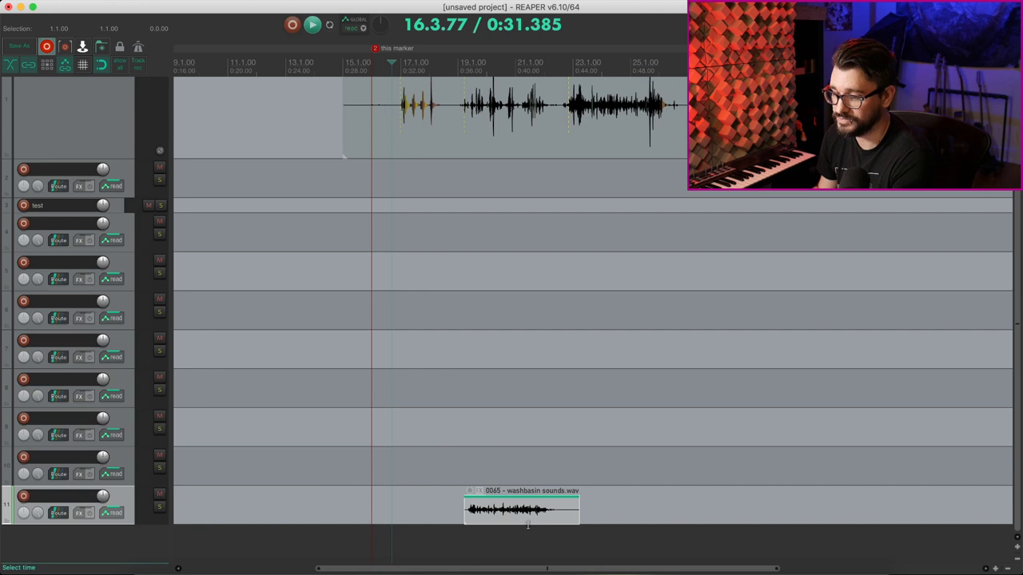
pyautogui.moveTo(532, 518); pyautogui.dragTo(528, 550)
# Shrink and restore track 1 while moving the clip back to track 2 near take marker 2
pyautogui.scroll(-2, 526, 549)
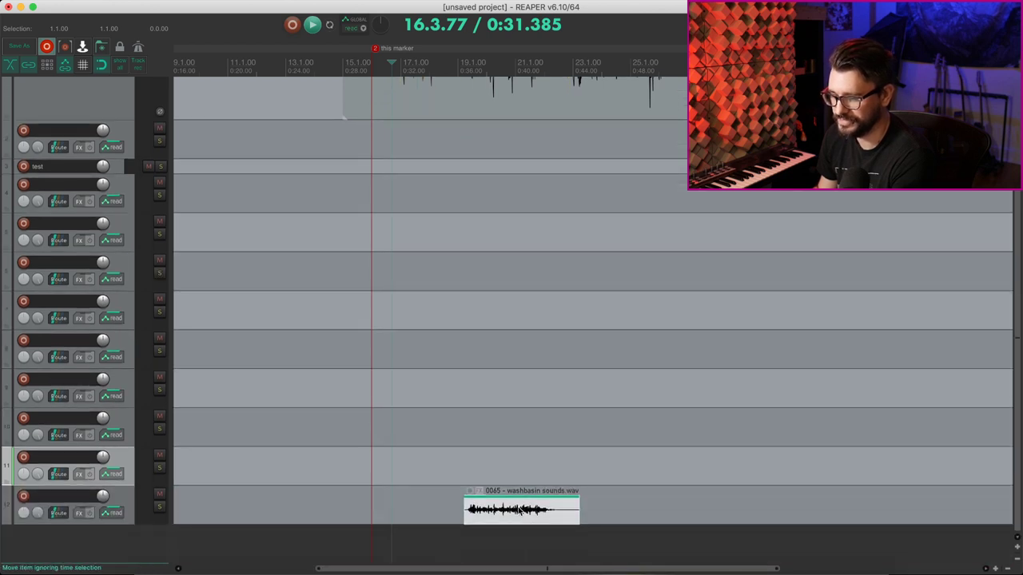
pyautogui.scroll(1, 518, 510)
pyautogui.moveTo(513, 514); pyautogui.dragTo(518, 518)
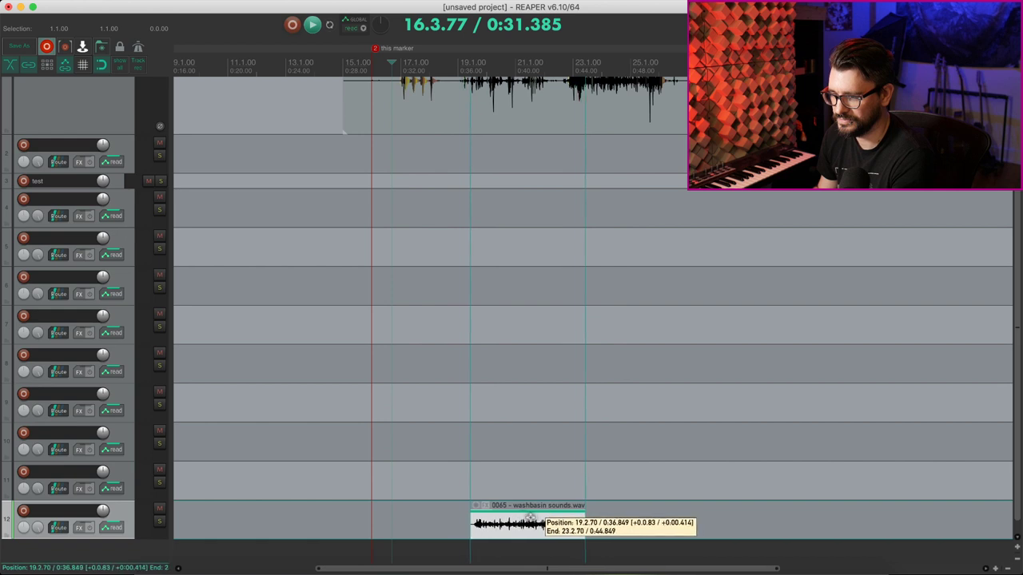
pyautogui.moveTo(519, 518); pyautogui.dragTo(507, 517)
pyautogui.click(111, 134)
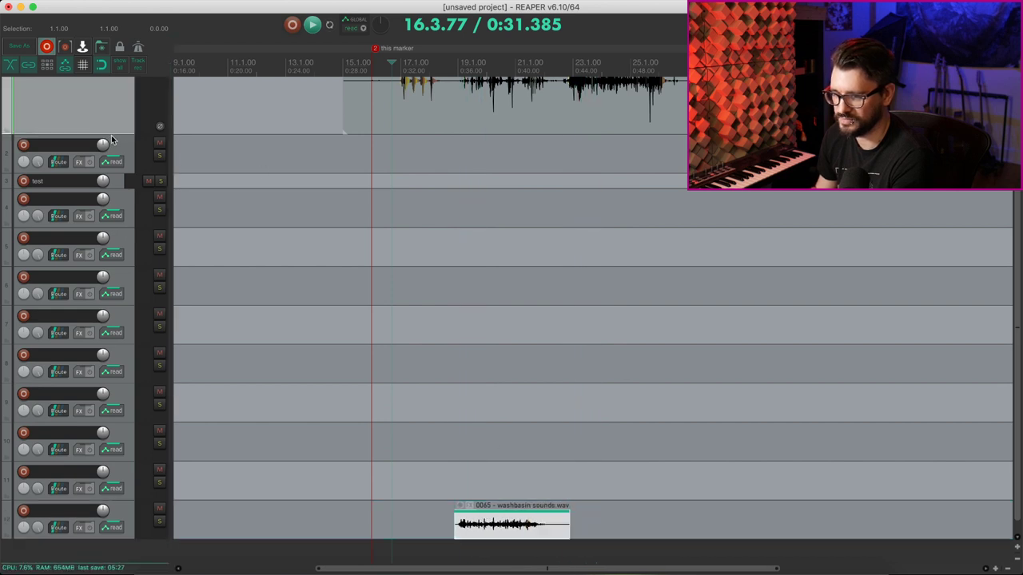
pyautogui.moveTo(124, 132); pyautogui.dragTo(126, 58)
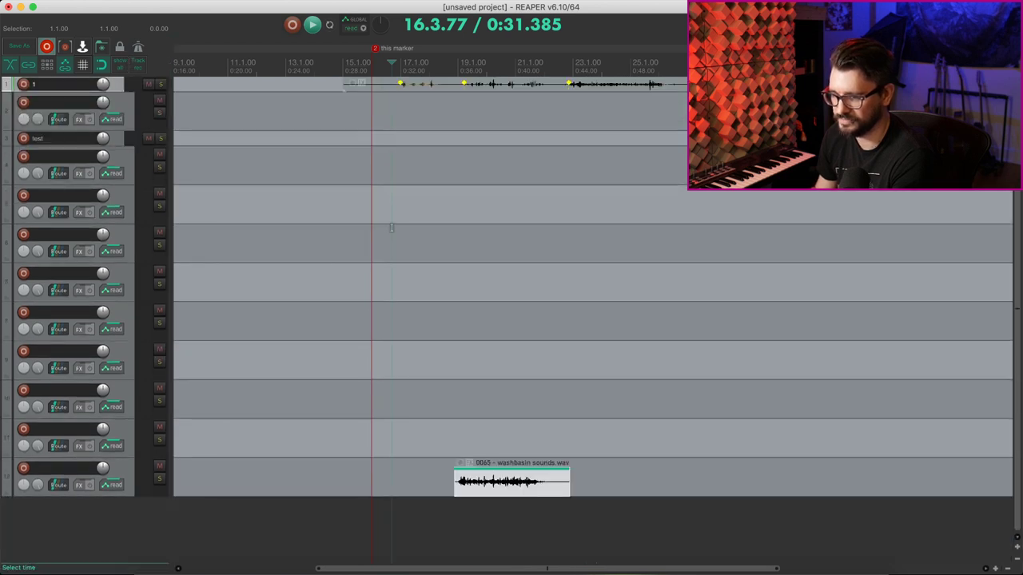
pyautogui.moveTo(510, 472)
pyautogui.mouseDown()
pyautogui.moveTo(434, 458)
pyautogui.moveTo(528, 472)
pyautogui.moveTo(513, 480)
pyautogui.moveTo(503, 120)
pyautogui.mouseUp()
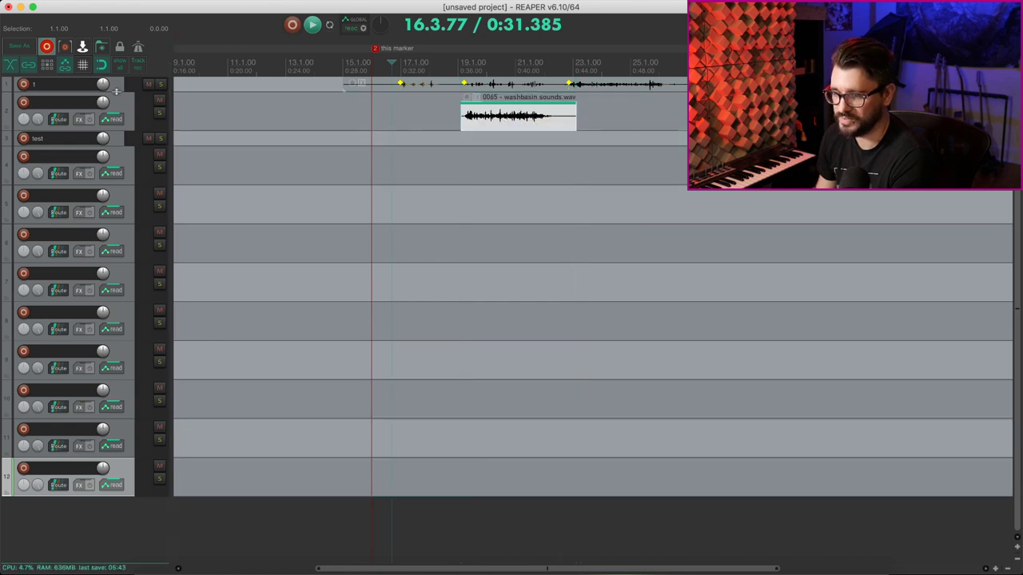
pyautogui.click(117, 91)
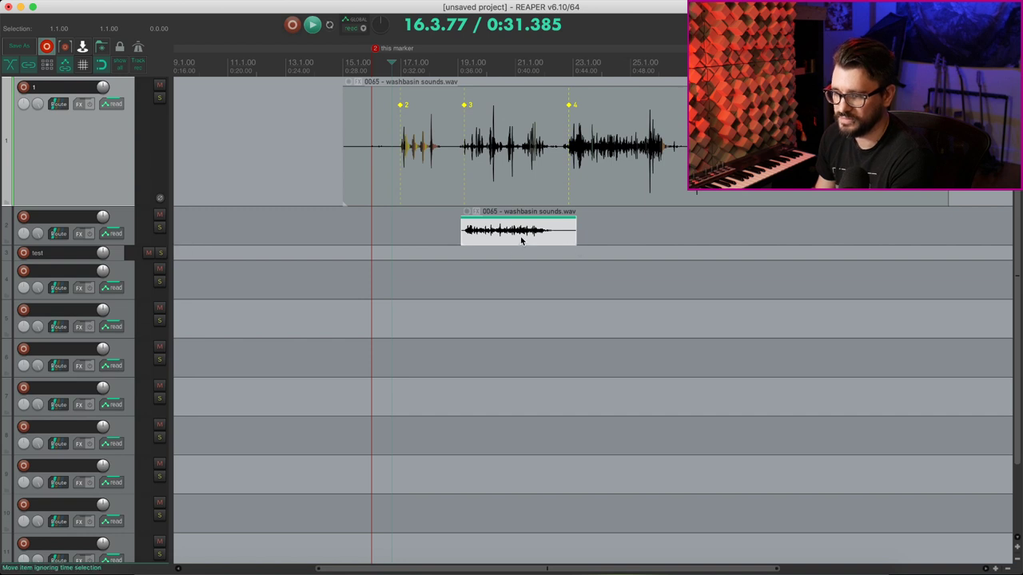
pyautogui.moveTo(518, 237); pyautogui.dragTo(418, 239)
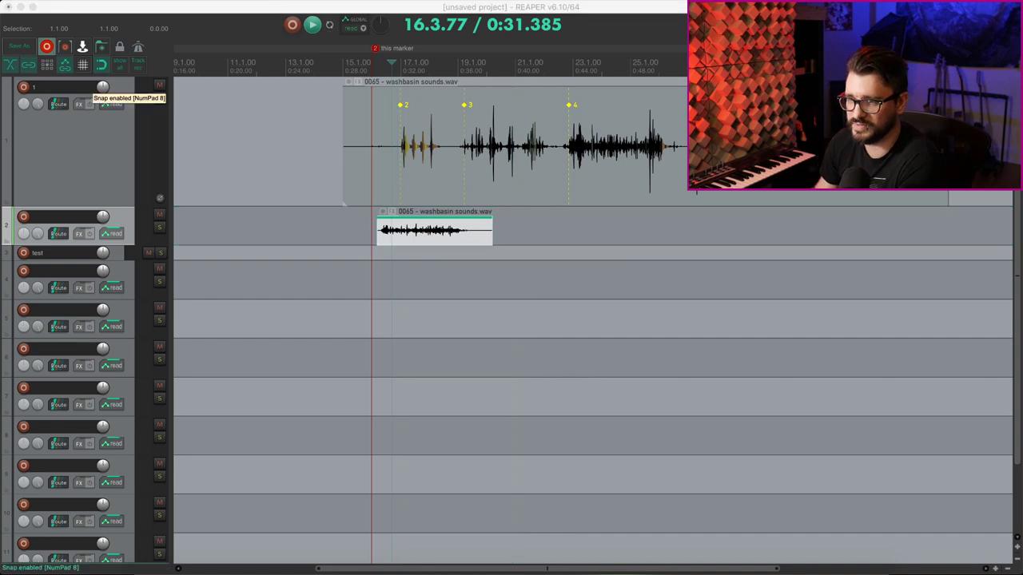
# Enable edit-cursor snapping to media item edges on any track in Snap/Grid Settings
pyautogui.rightClick(97, 65)
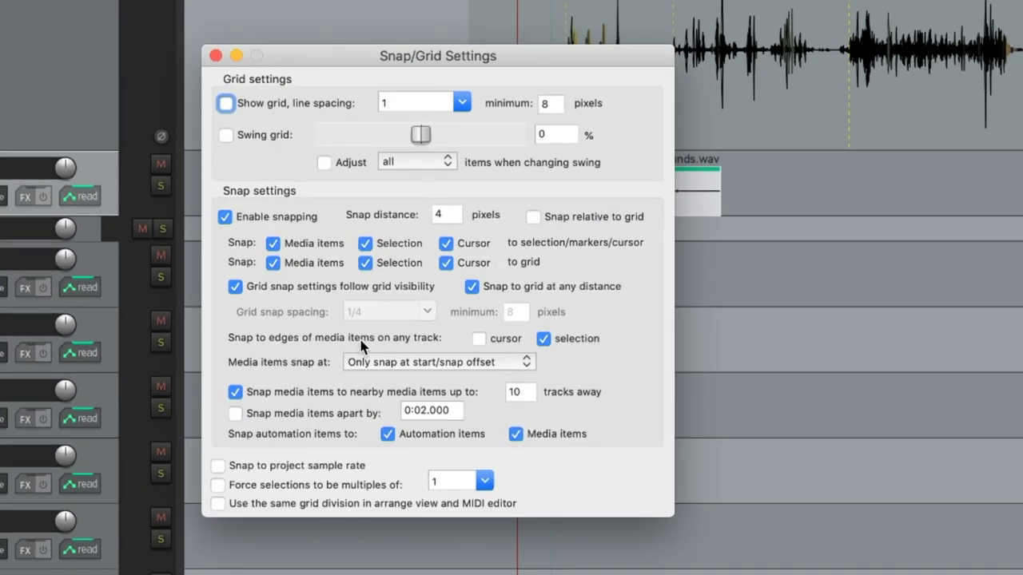
pyautogui.click(482, 339)
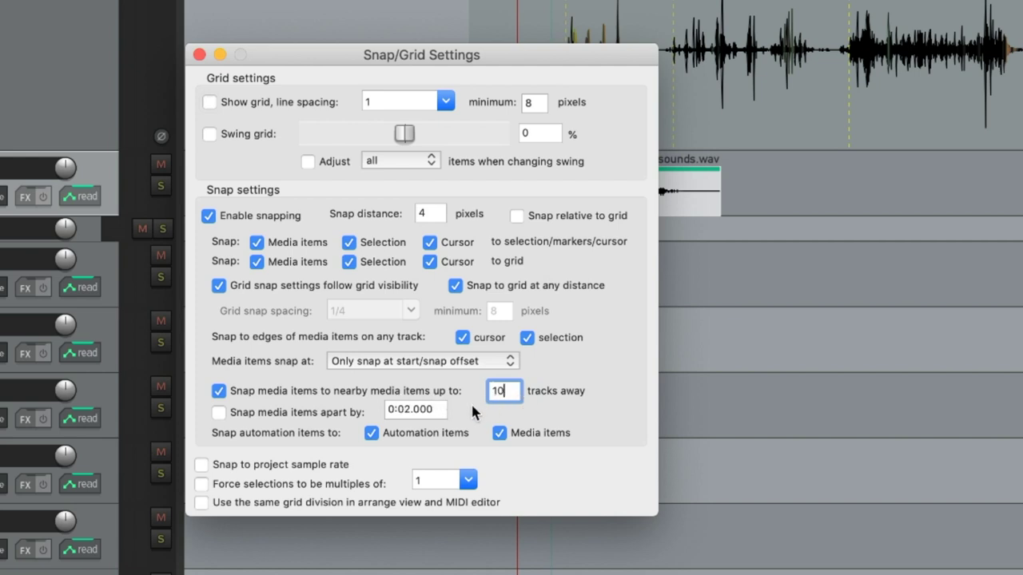
# Close snap settings and place the edit cursor on take markers 3 and 2, stopping playback
pyautogui.click(200, 54)
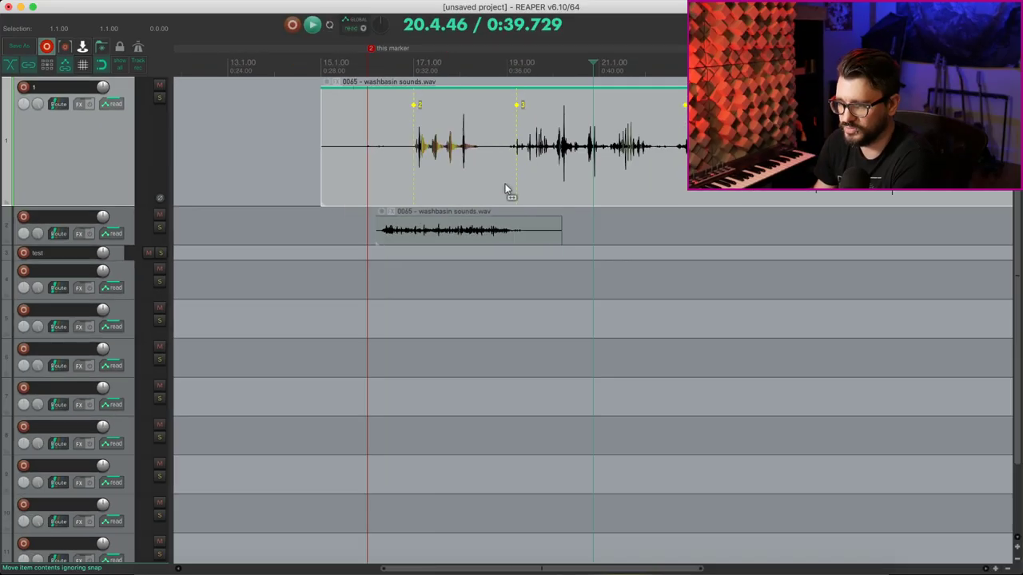
pyautogui.hscroll(3, 507, 190)
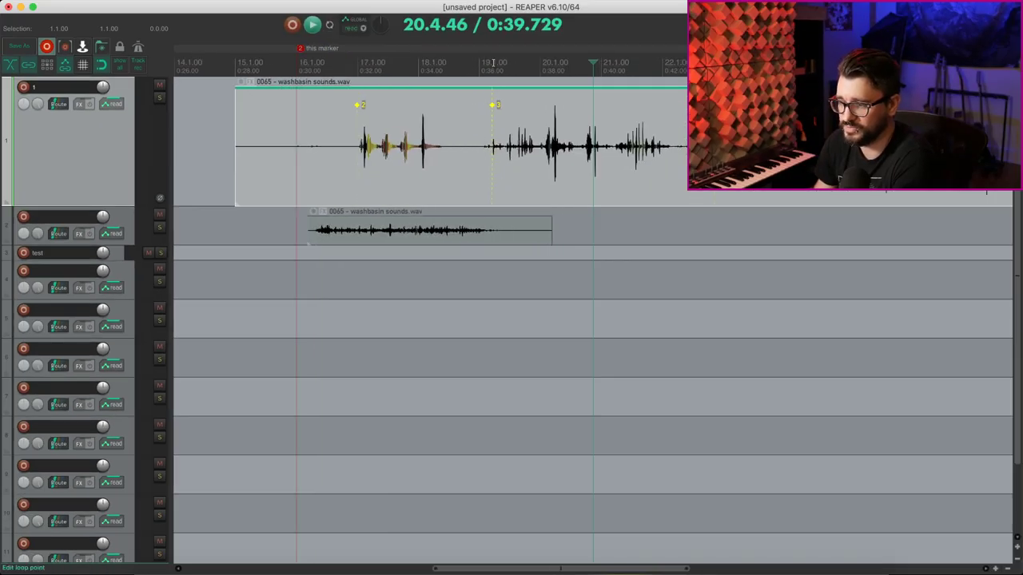
pyautogui.click(446, 68)
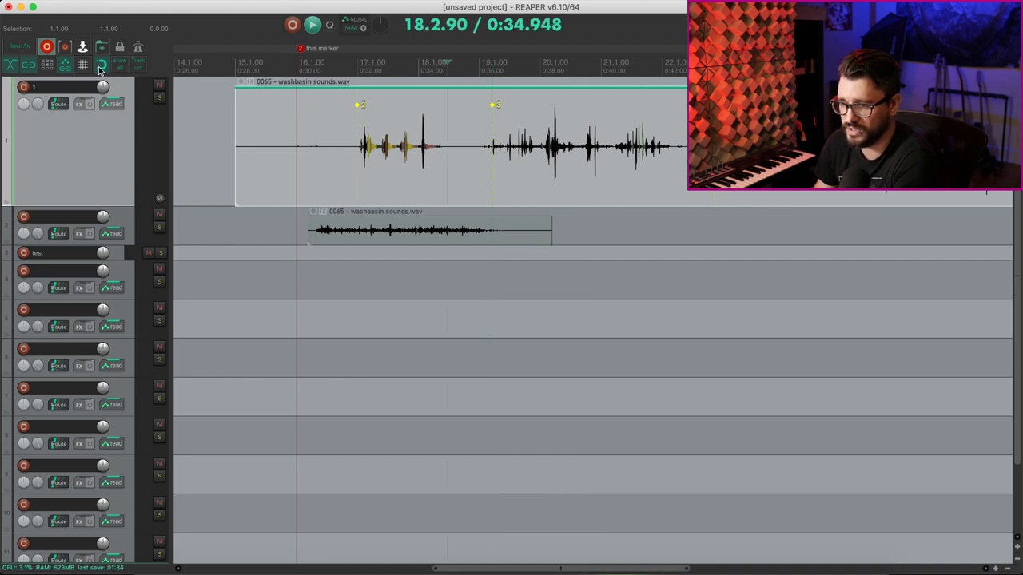
pyautogui.click(491, 70)
pyautogui.click(357, 70)
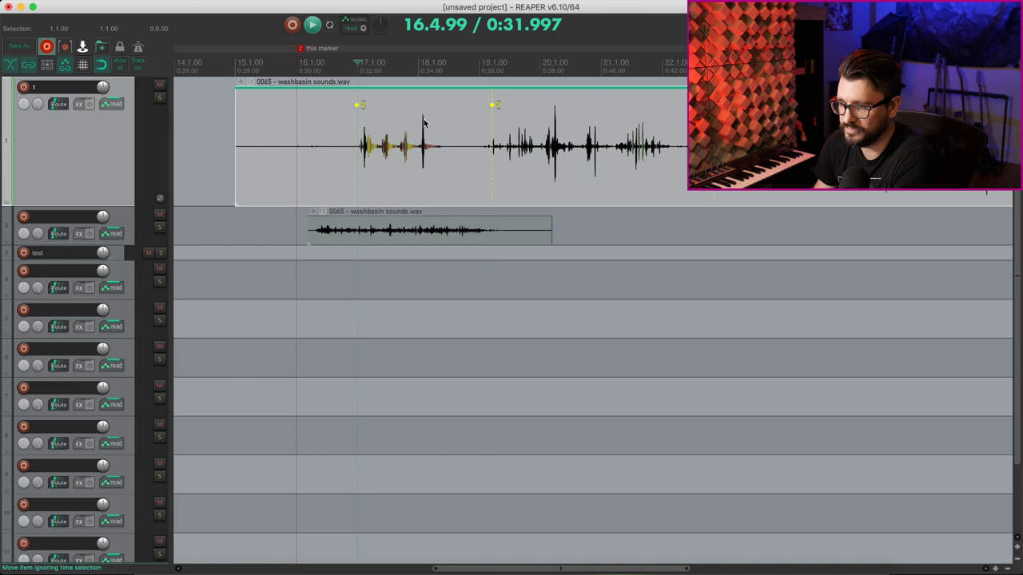
pyautogui.press('space')
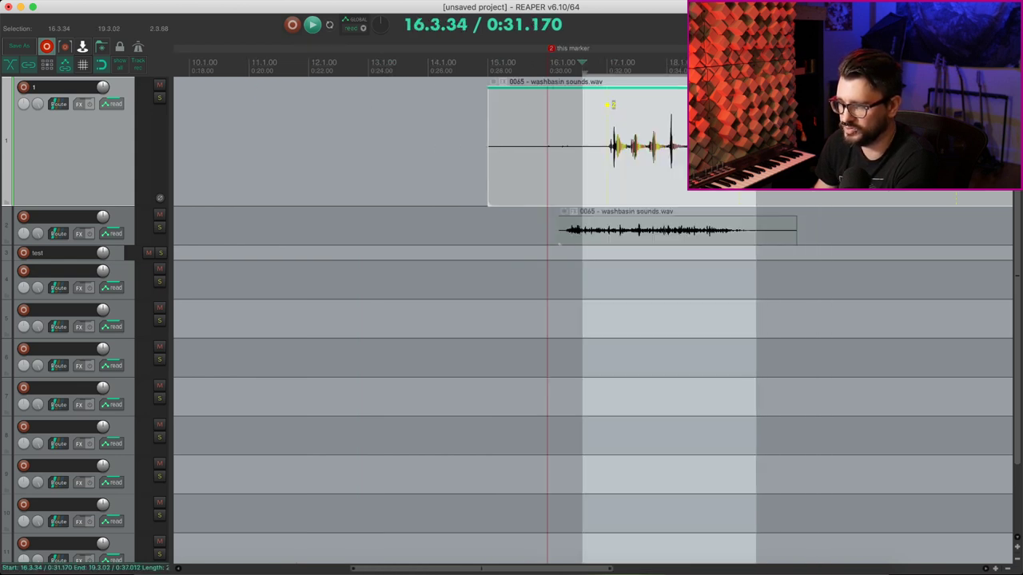
# Trim the time selection to marker 3 and drag the track 2 clip to snap to marker 2
pyautogui.moveTo(828, 360); pyautogui.dragTo(738, 360)
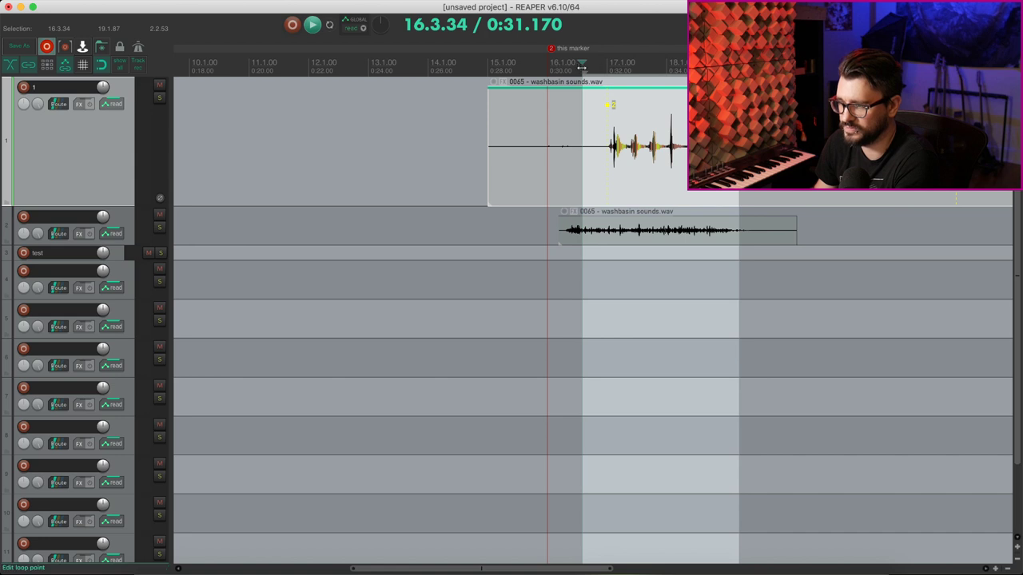
pyautogui.moveTo(582, 70); pyautogui.dragTo(557, 76)
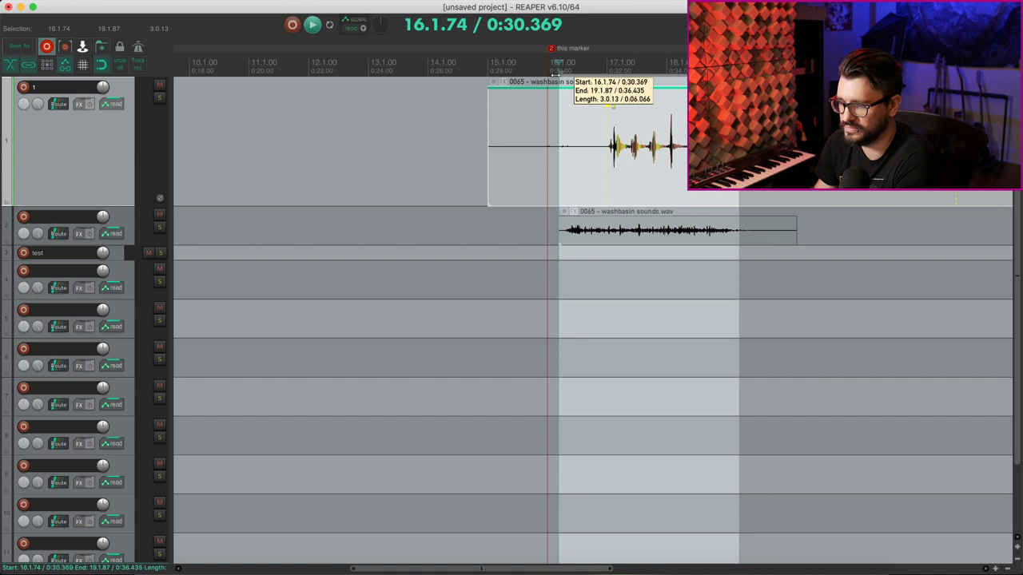
pyautogui.moveTo(626, 231); pyautogui.dragTo(638, 220)
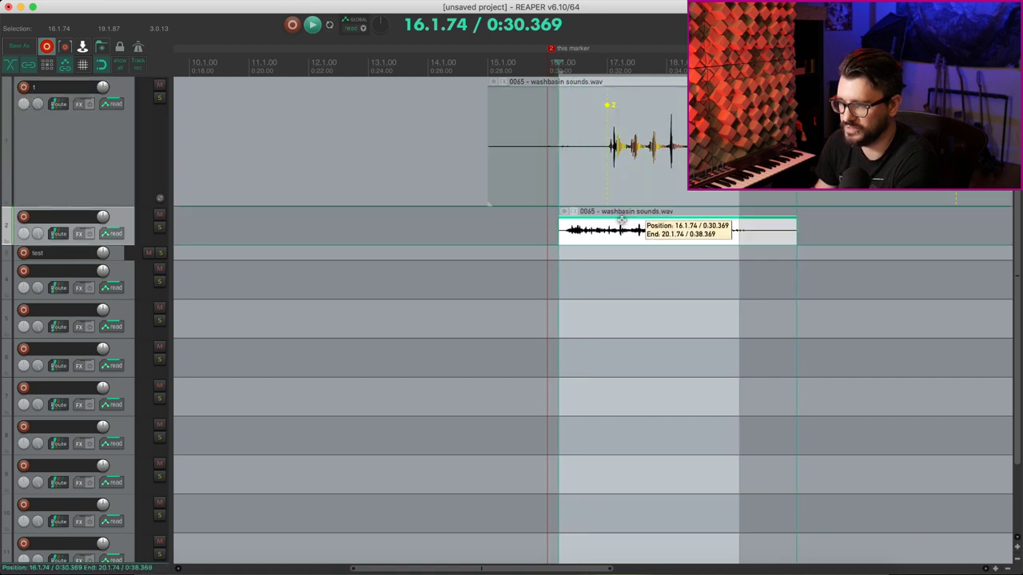
pyautogui.moveTo(638, 221)
pyautogui.mouseDown()
pyautogui.moveTo(615, 219)
pyautogui.moveTo(688, 222)
pyautogui.moveTo(609, 226)
pyautogui.mouseUp()
# Clear the item and time selection in the other project before opening the MIDI Logger on track 7 "Main"
pyautogui.click(595, 230)
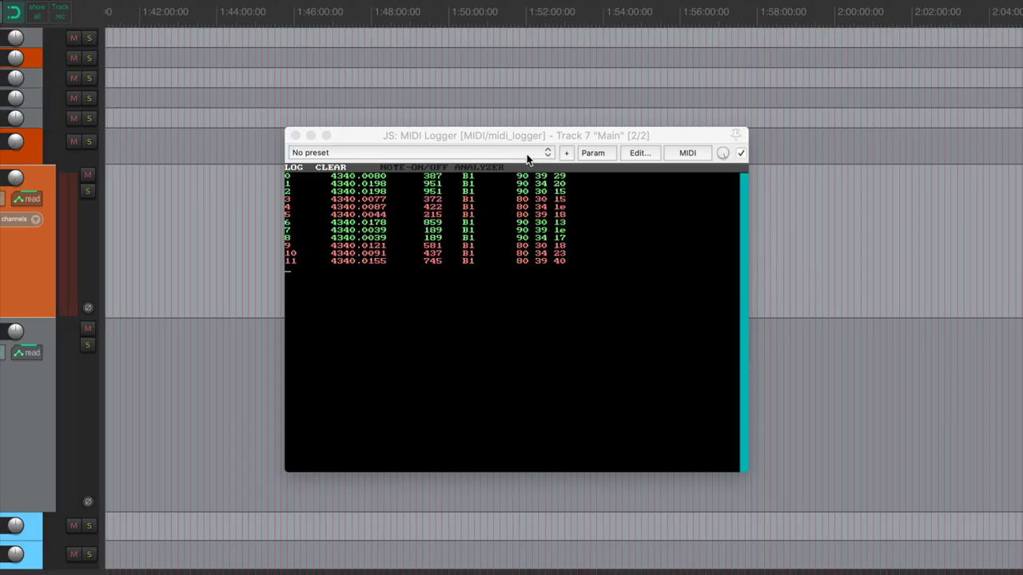
# Cycle the MIDI Logger mode from ANALYZER through SEQUENTIAL to GROUPED
pyautogui.click(492, 168)
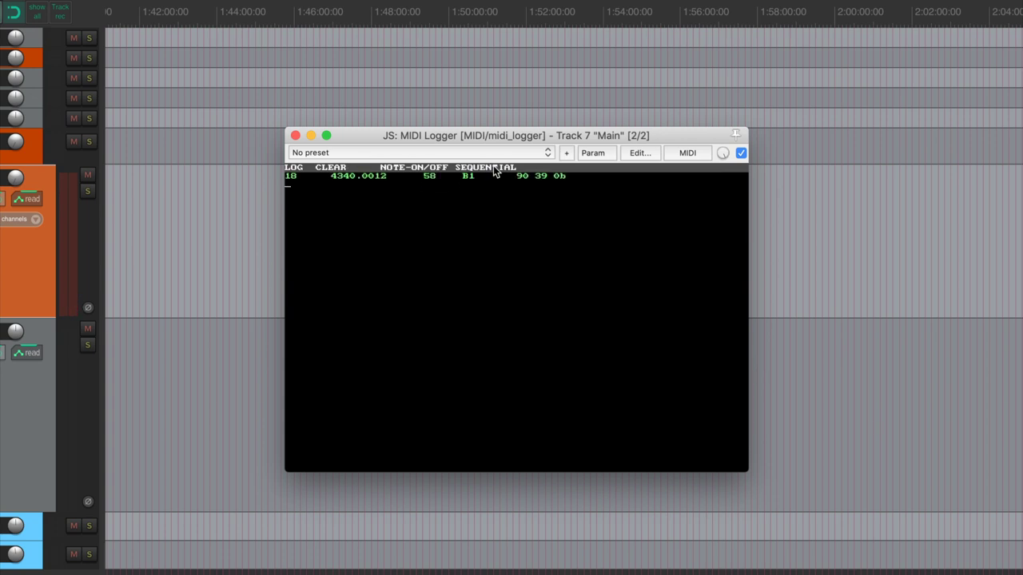
pyautogui.click(493, 167)
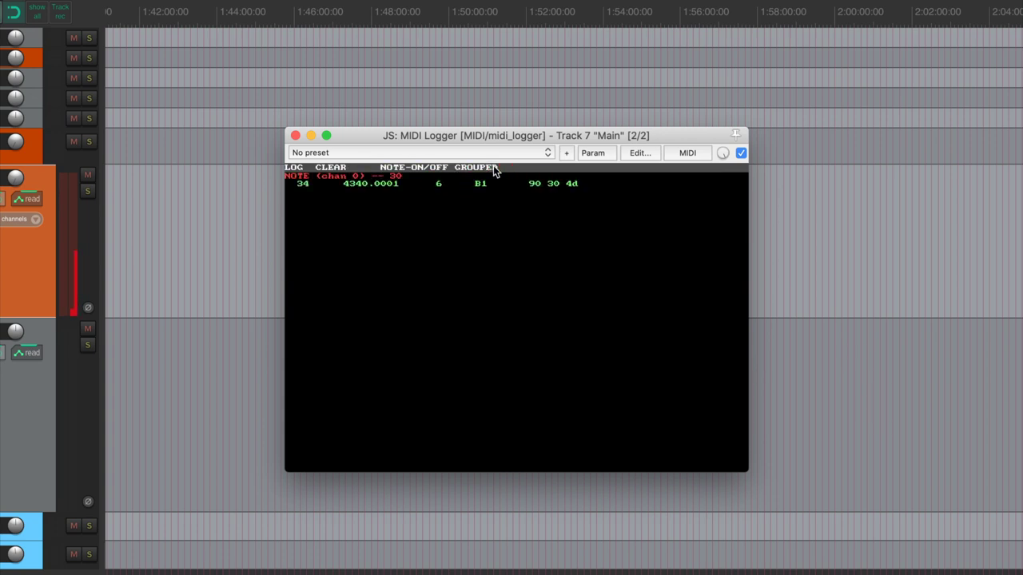